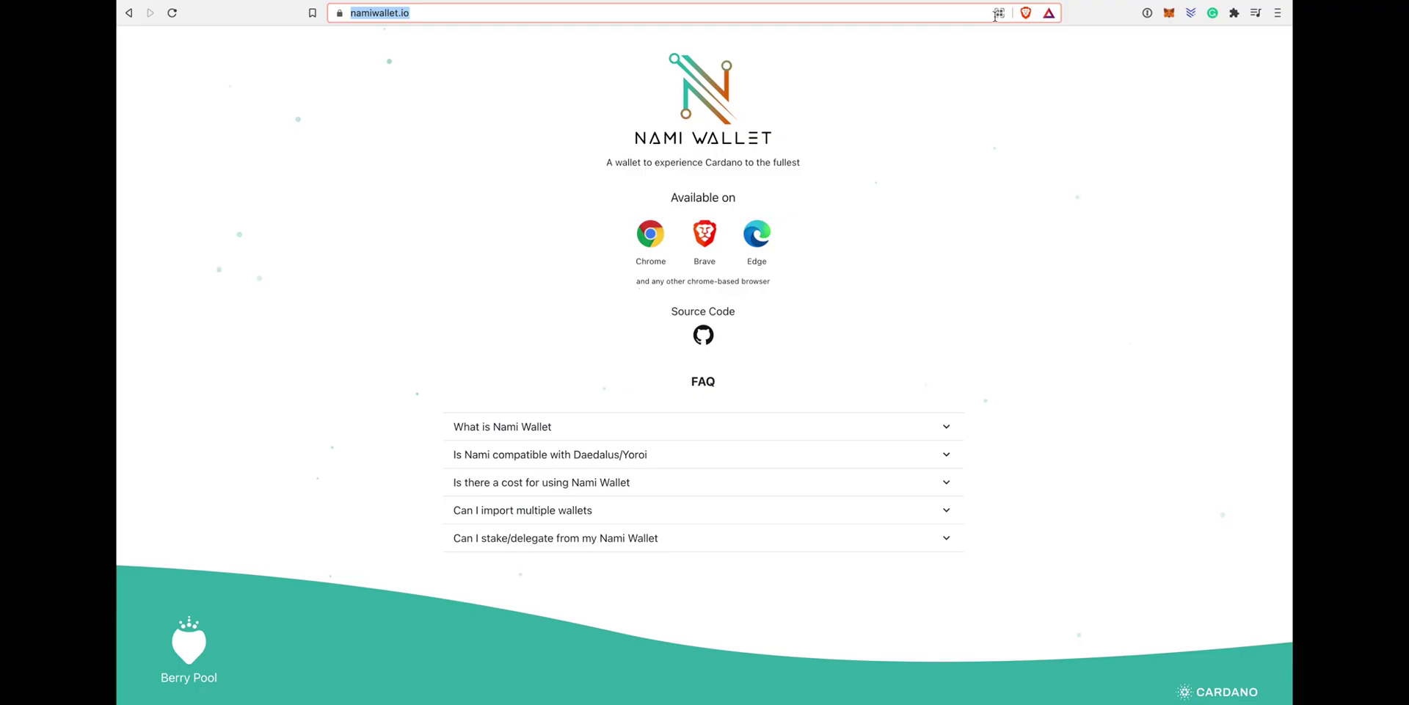
Step: Install the Nami Wallet extension into Brave from the Chrome Web Store
click(999, 13)
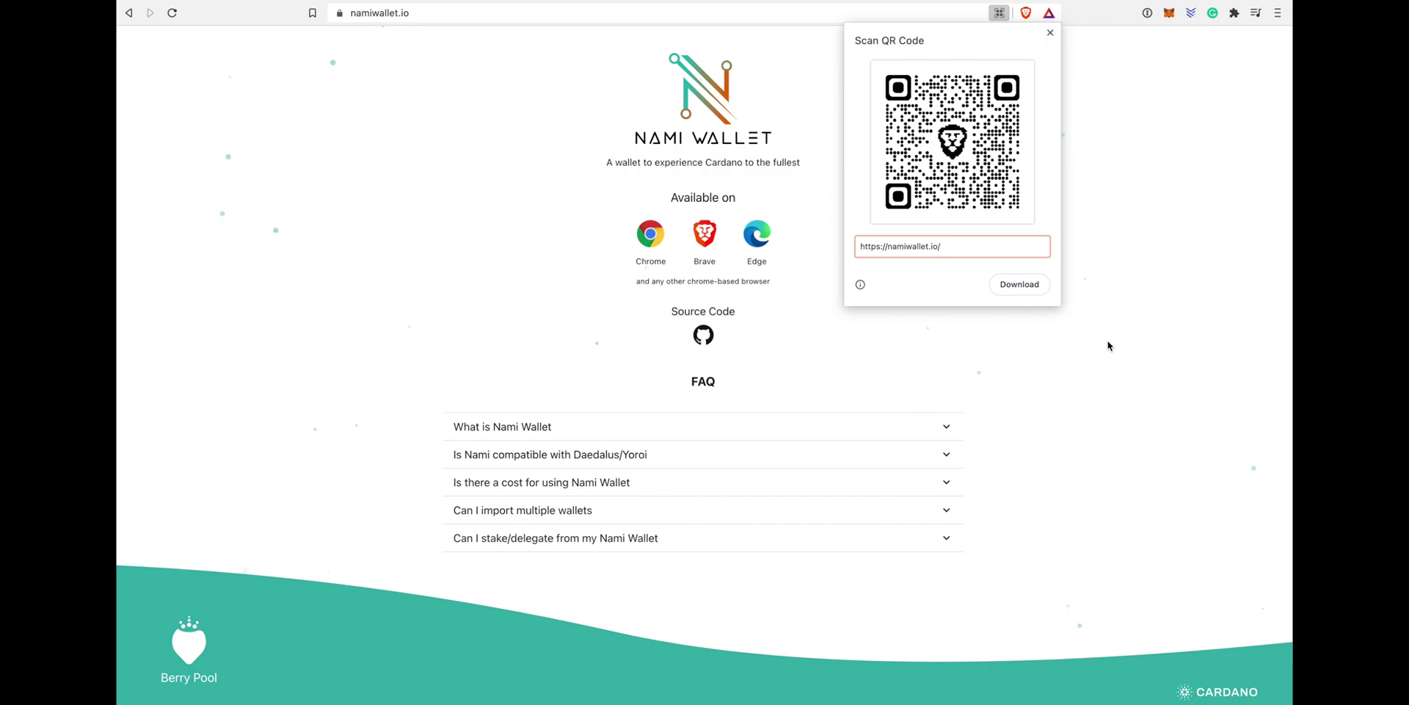
click(1050, 32)
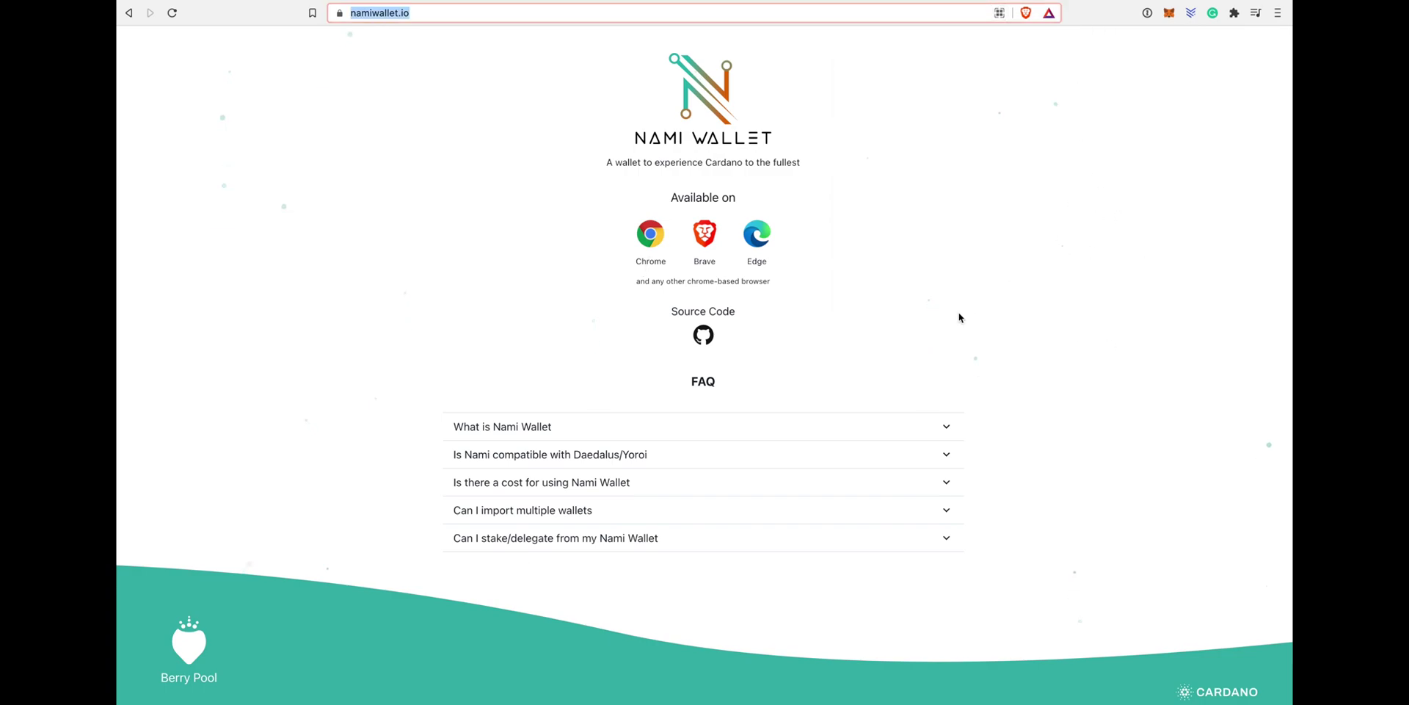
click(709, 267)
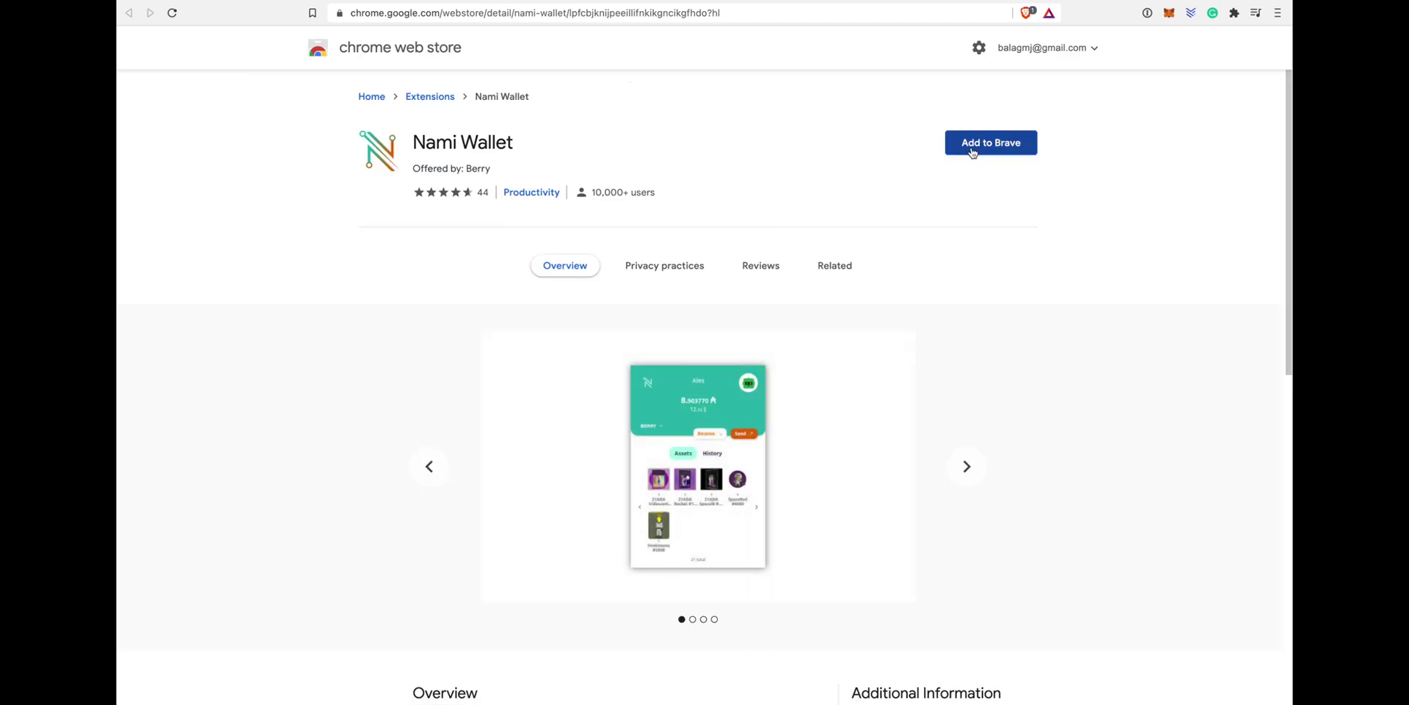
click(972, 151)
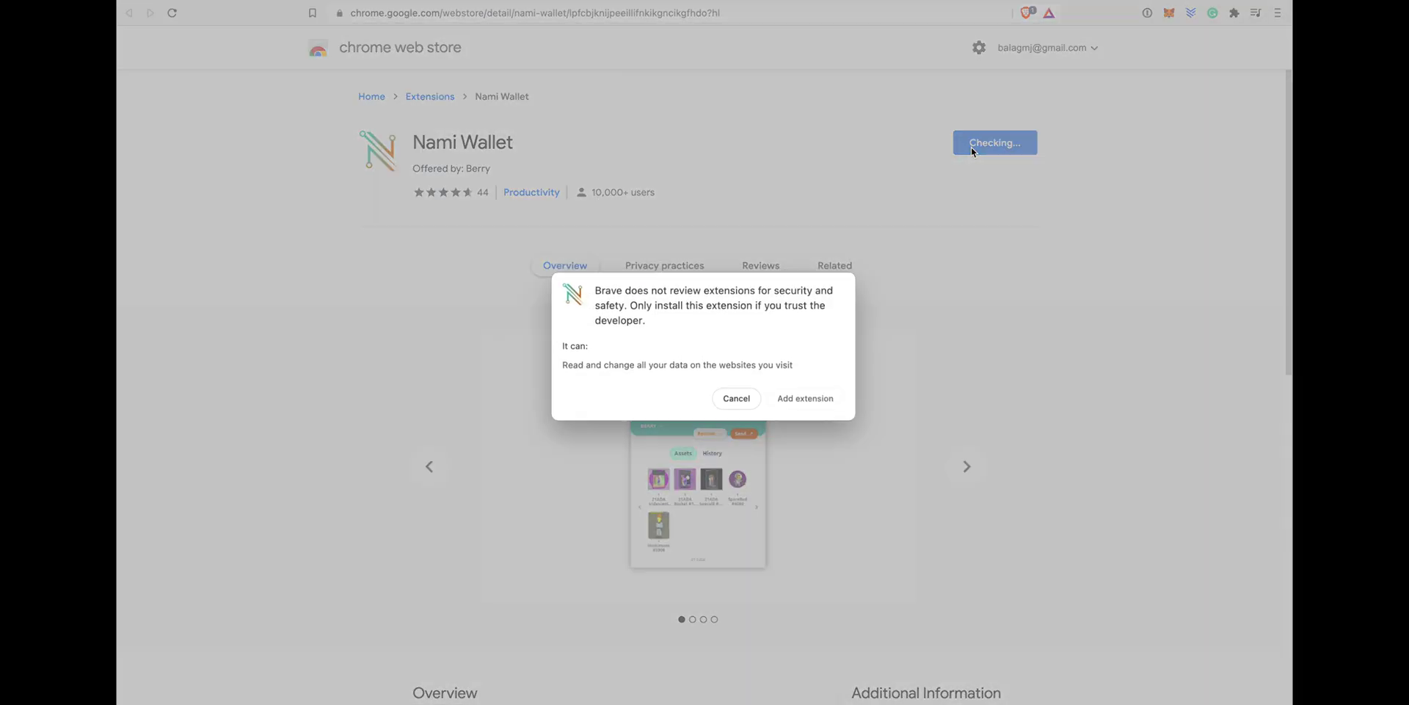
click(823, 403)
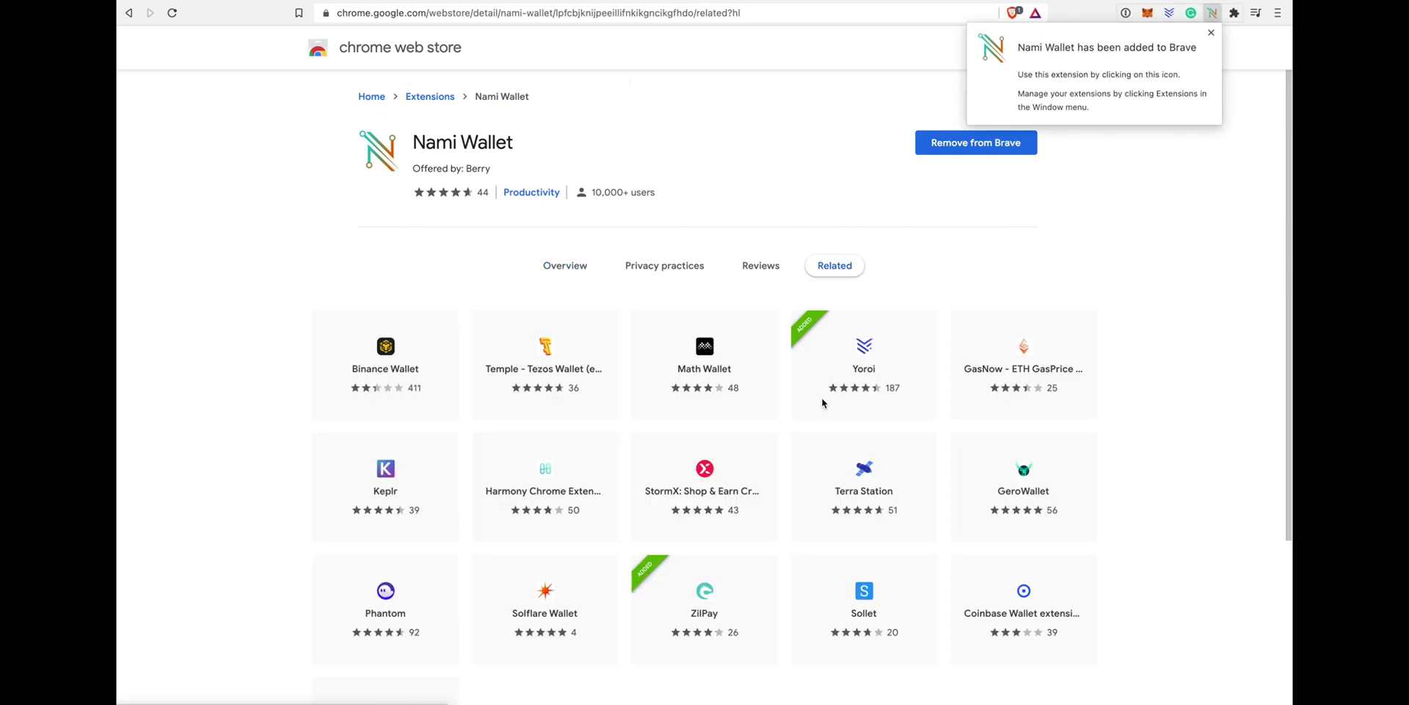
Step: Pin Nami Wallet to the Brave toolbar from the Extensions menu
click(1211, 35)
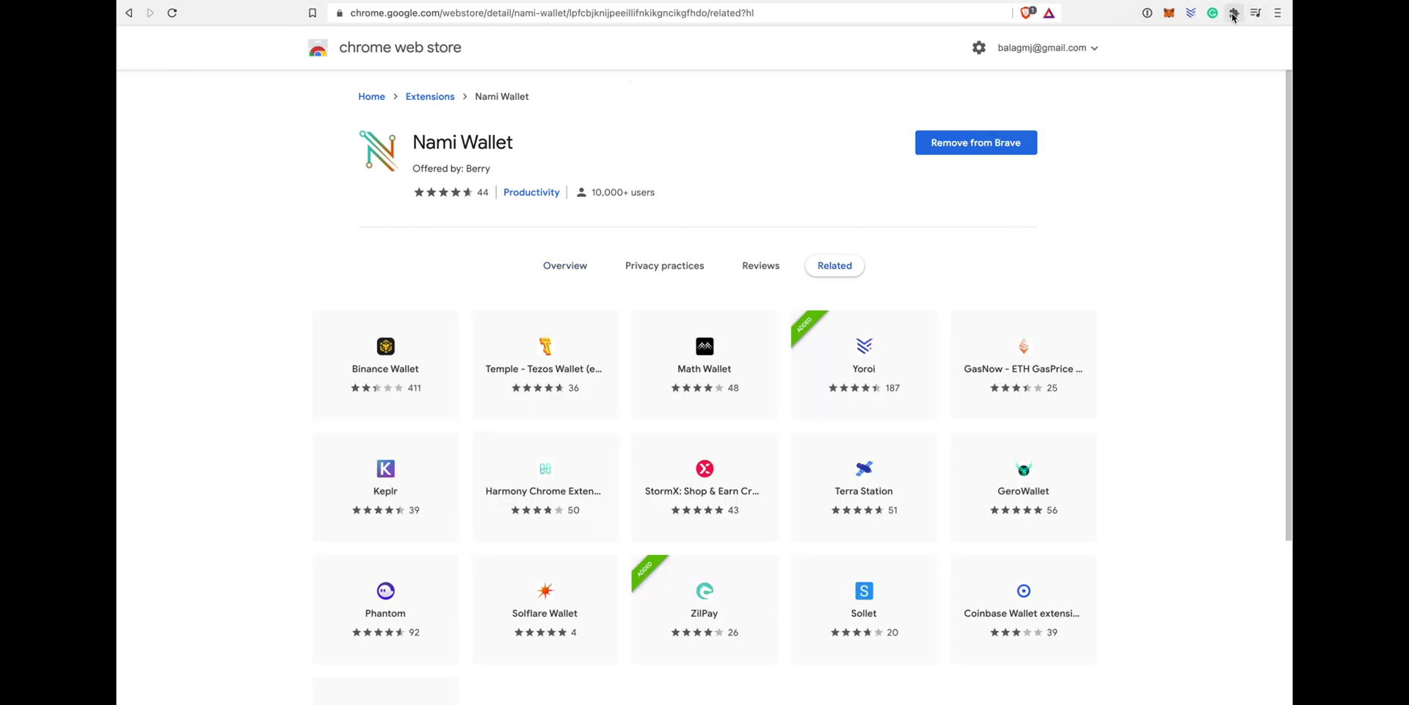
click(1234, 13)
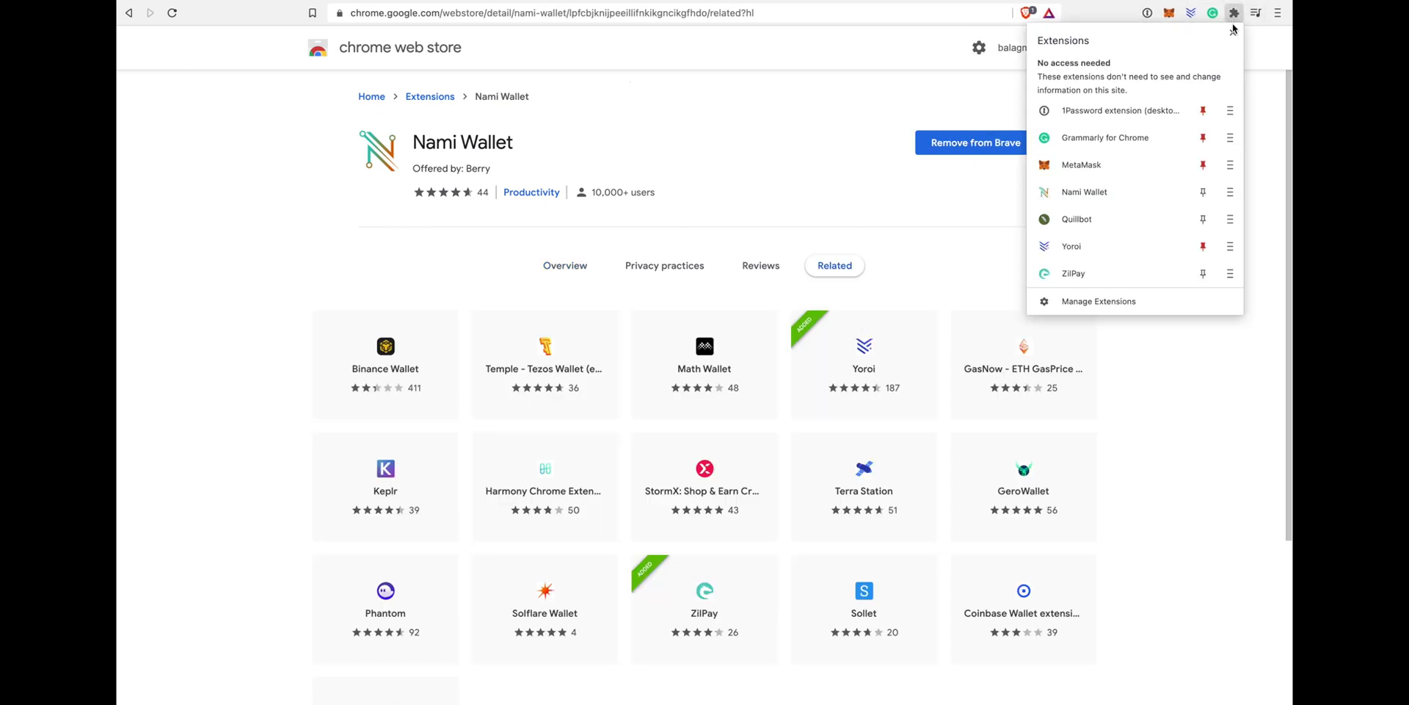
click(1203, 192)
click(957, 125)
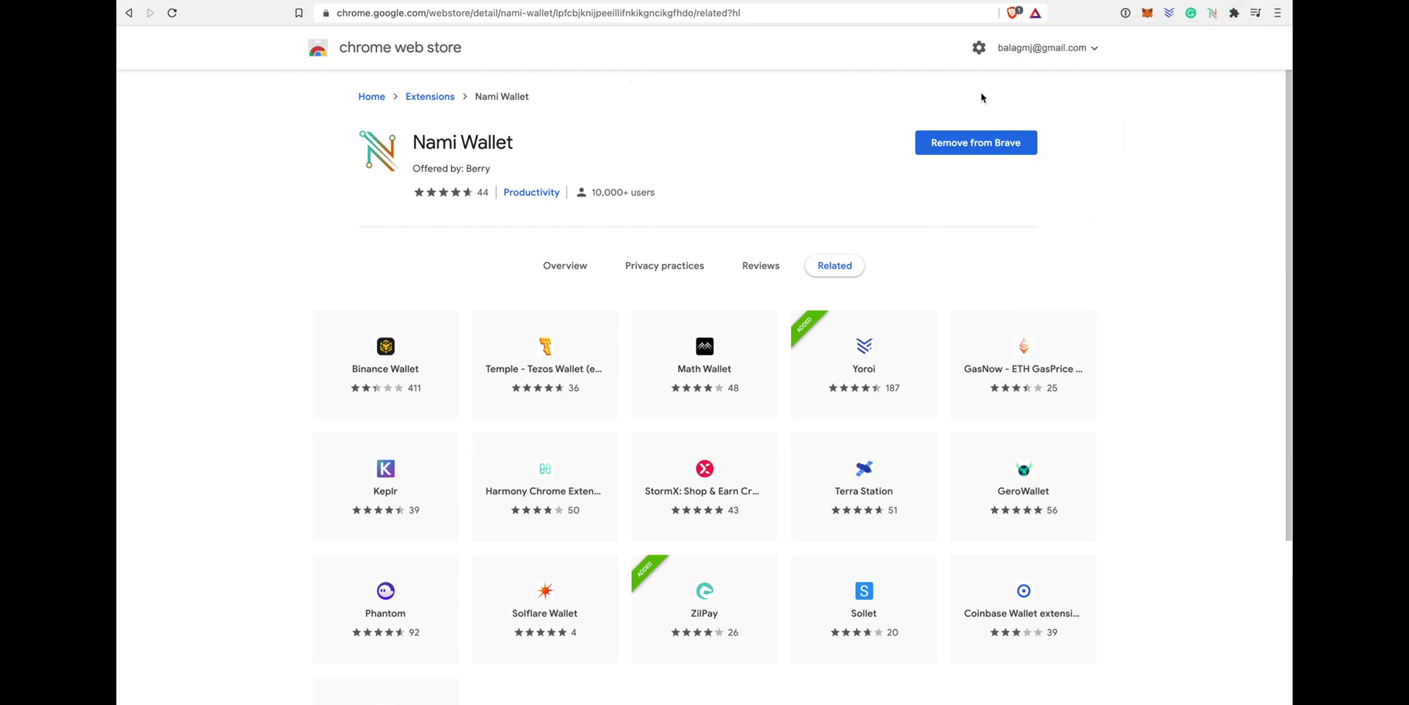
Step: Start a new wallet in Nami, accept the Terms of use and continue to the seed phrase
click(1214, 15)
click(929, 50)
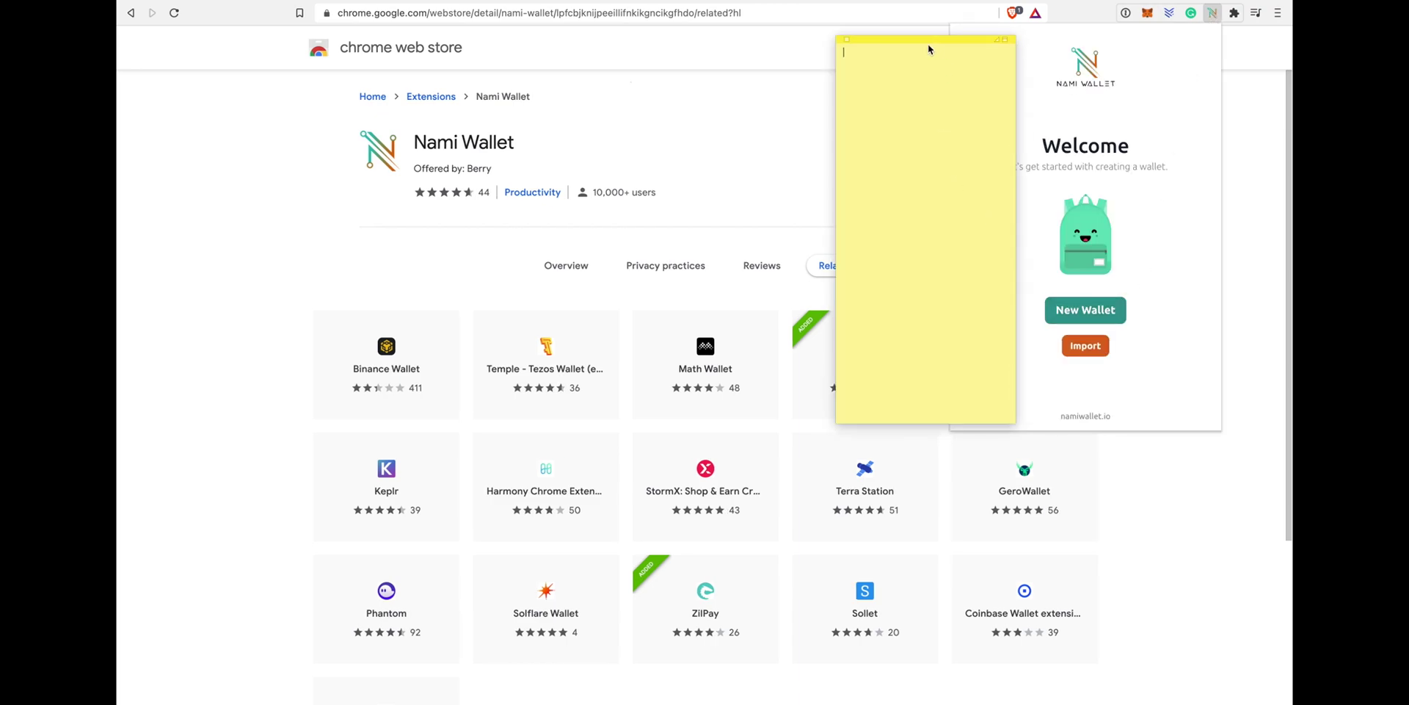
drag(910, 45, 846, 35)
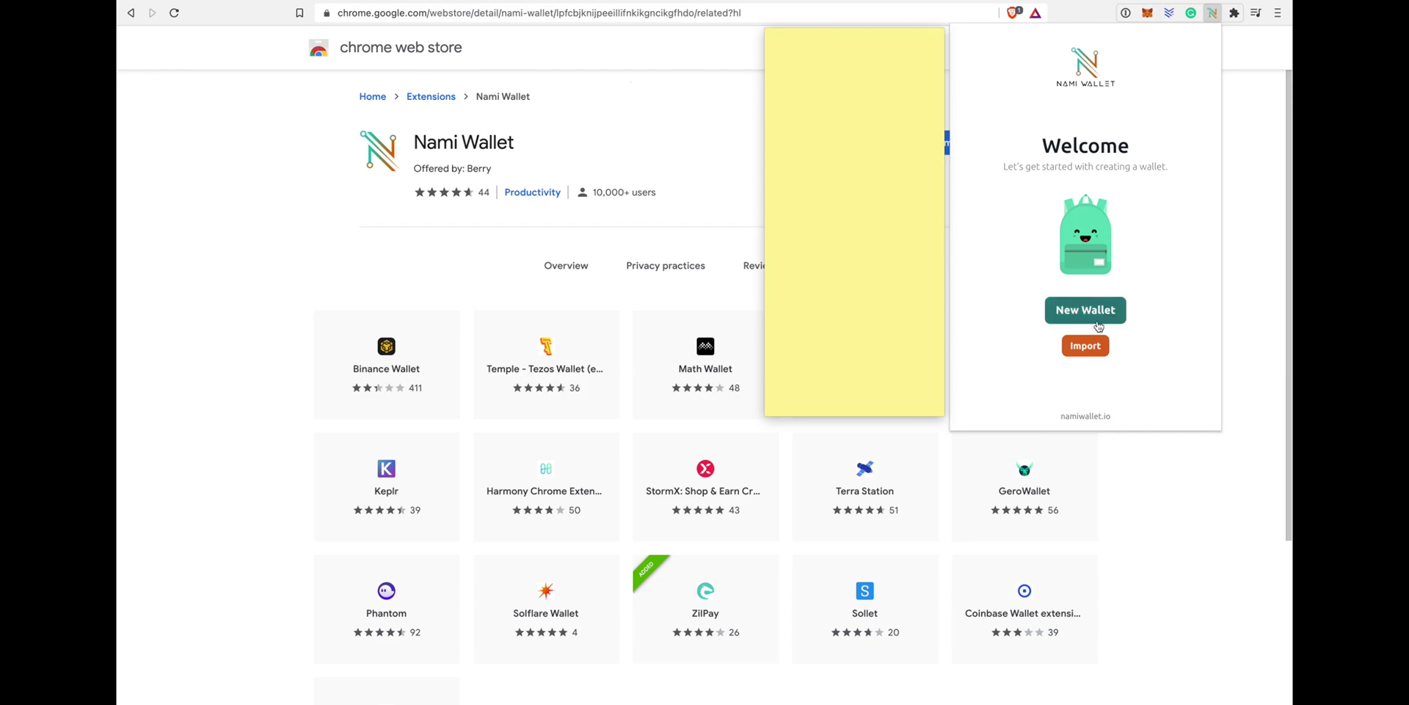
click(1093, 316)
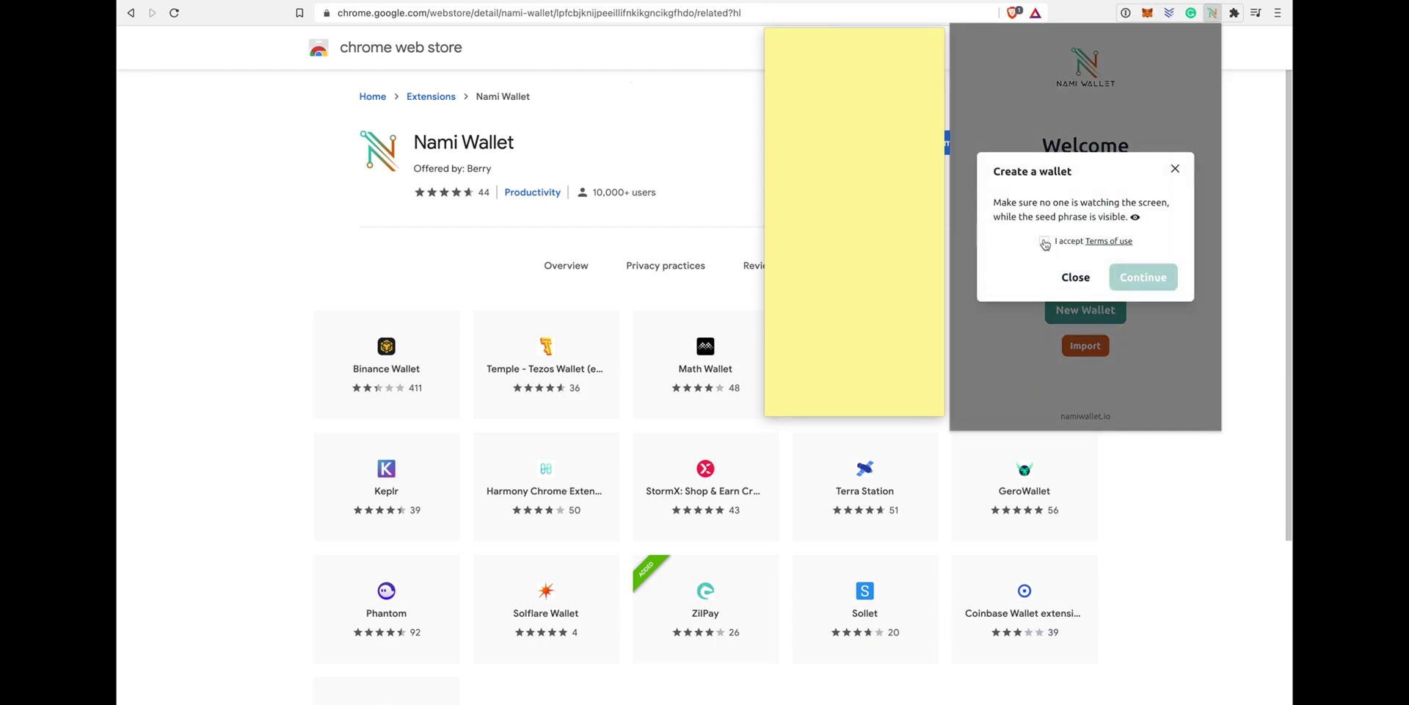
click(1046, 241)
click(1146, 276)
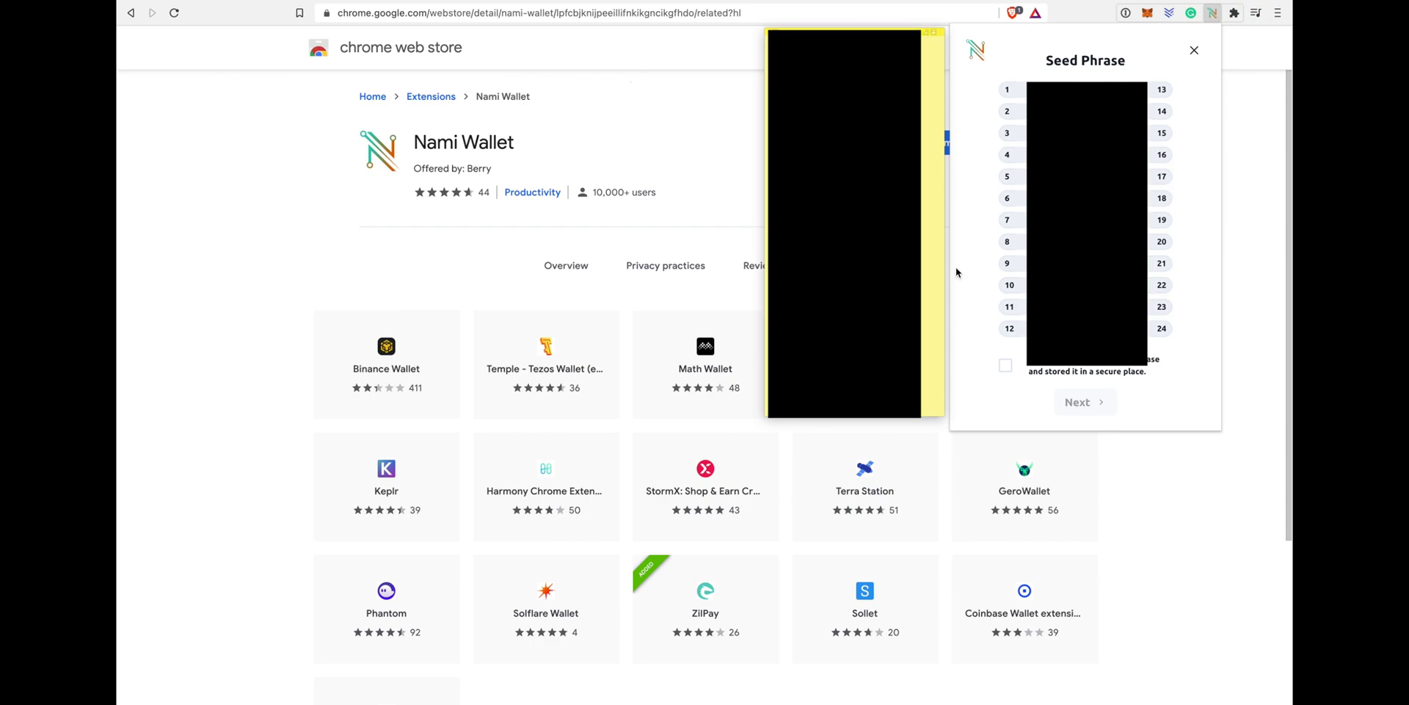
Step: Confirm the seed phrase is stored securely and re-enter the words on the Verify Seed Phrase screen
click(1005, 365)
click(1083, 402)
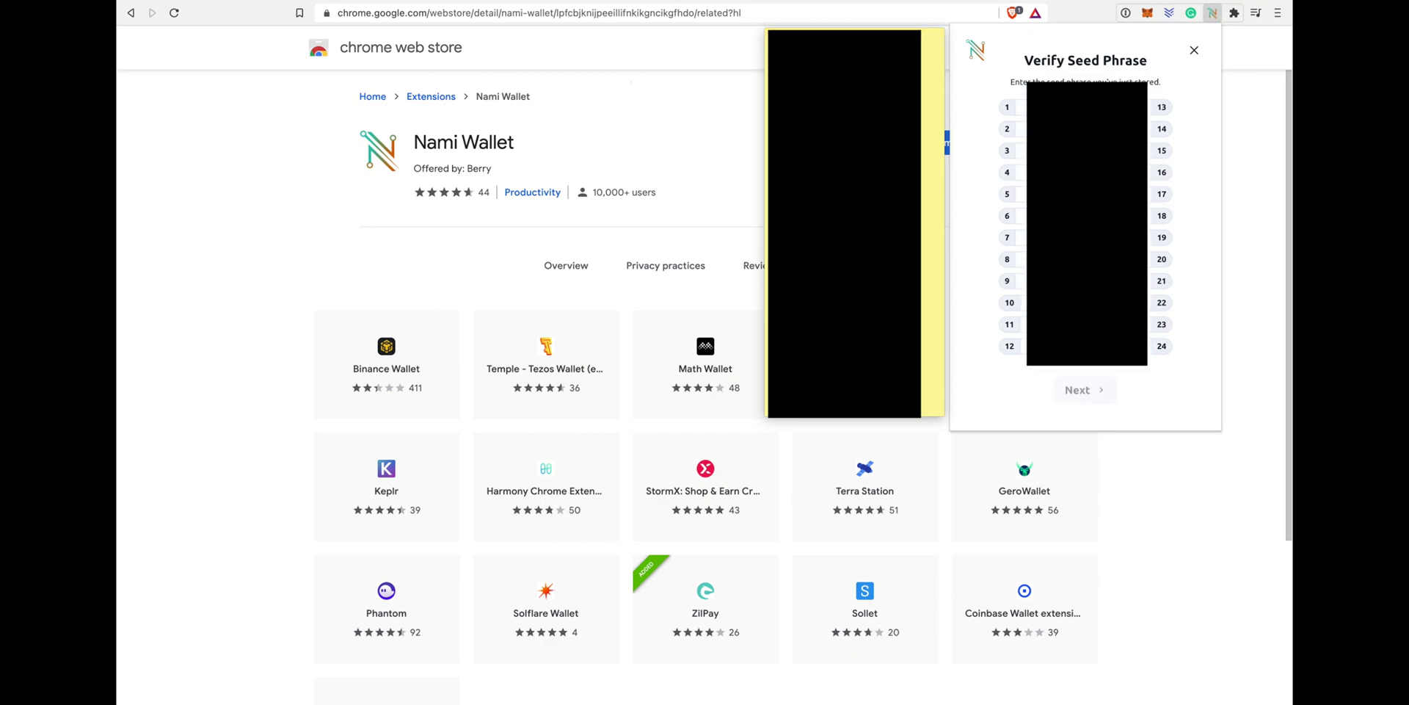
key(Tab)
key(Tab)
key(Tab)
key(Tab)
key(Tab)
key(Tab)
key(Tab)
key(Tab)
key(Tab)
key(Tab)
key(Tab)
key(Tab)
key(Tab)
key(Tab)
key(Tab)
key(Tab)
key(Tab)
key(Tab)
key(Tab)
key(Tab)
key(Tab)
Step: Create the account 'Donation wallet' with a confirmed password
click(1084, 390)
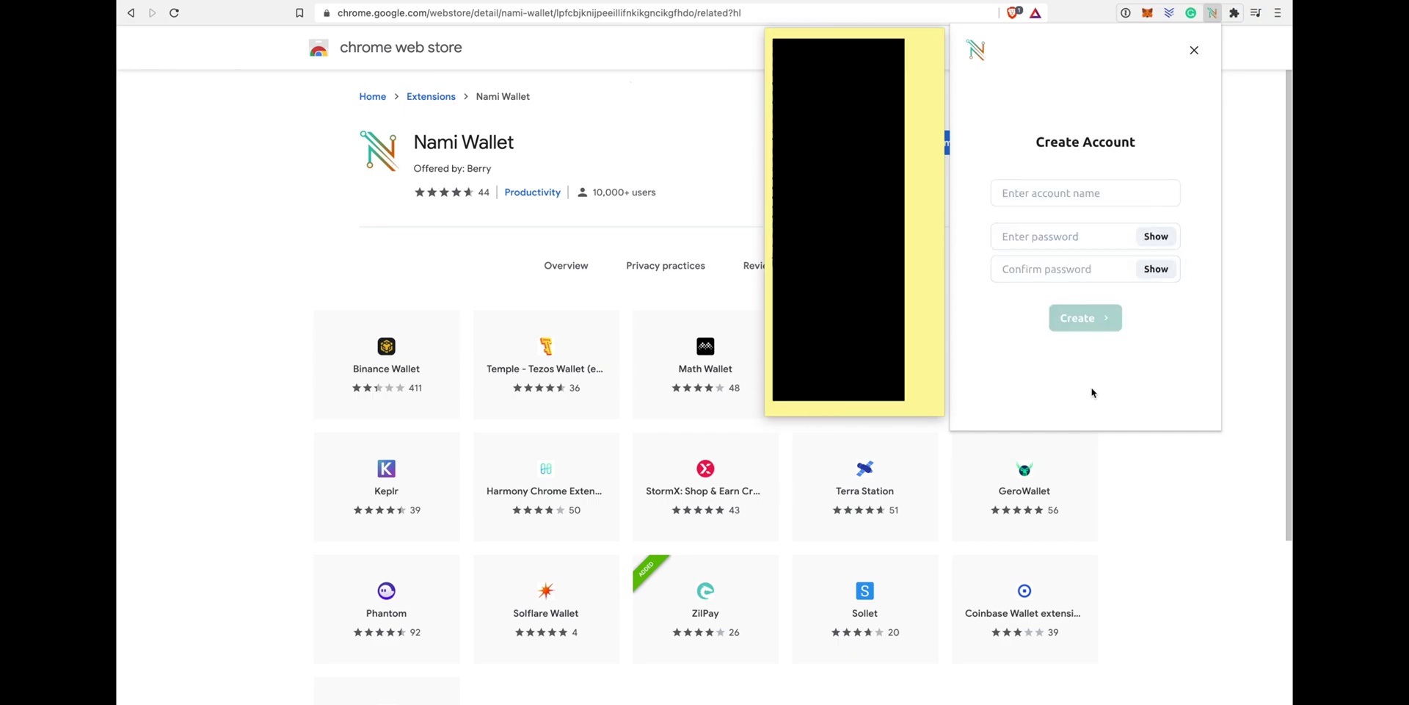
click(1047, 196)
text(D)
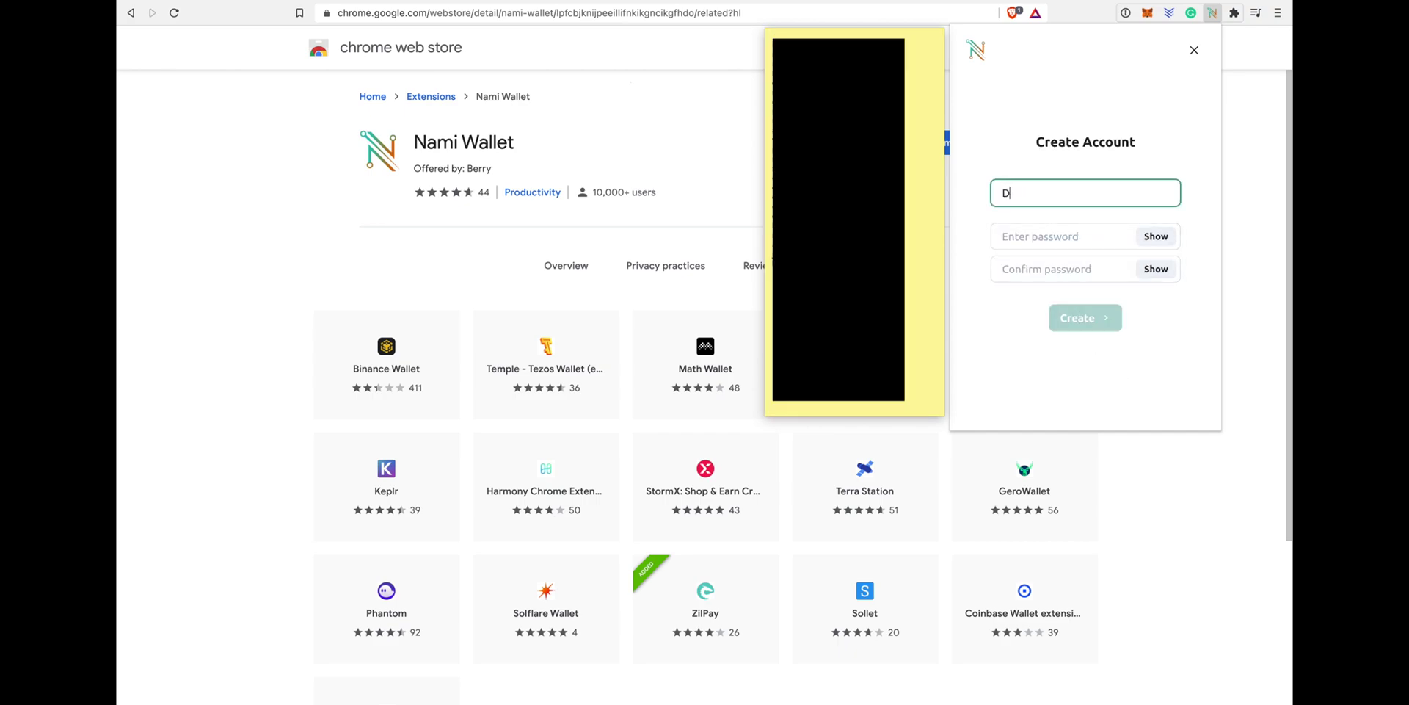
key(BackSpace)
text(Donation wallet)
key(Tab)
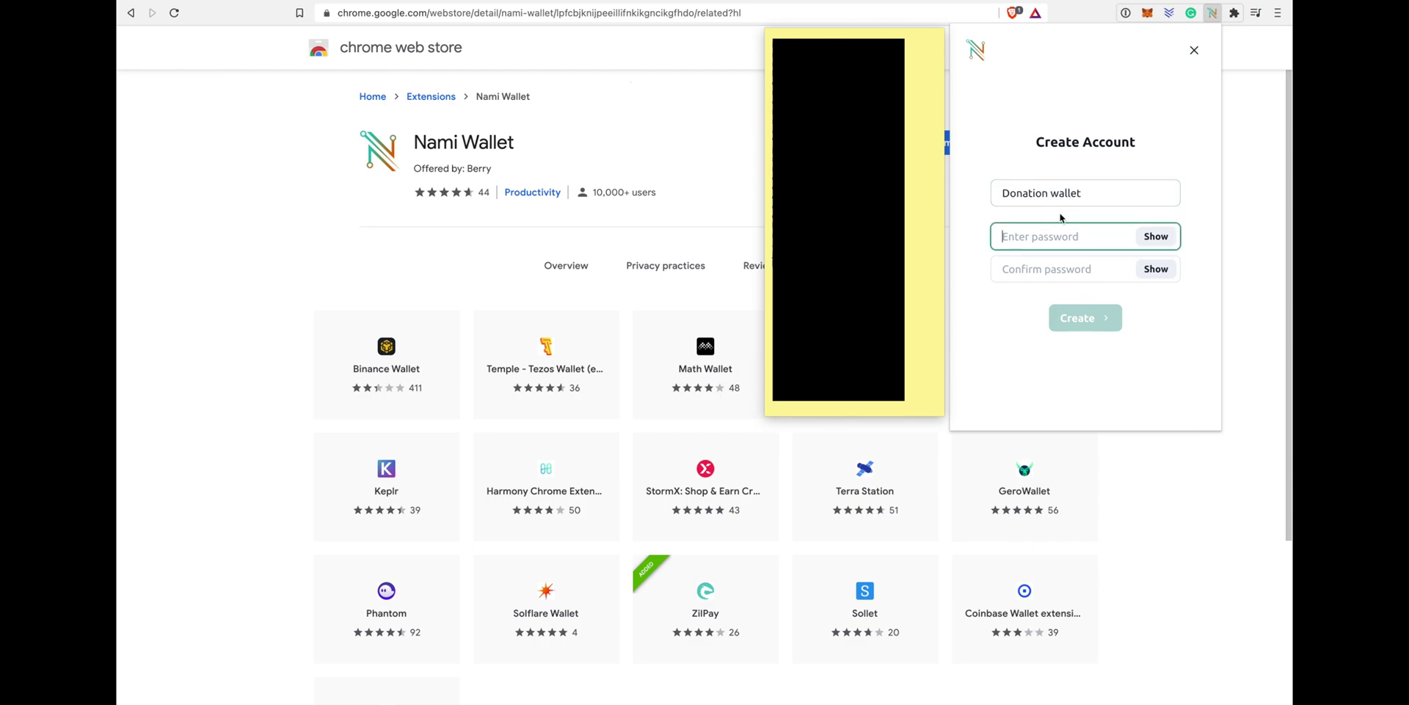
text(•)
key(Tab)
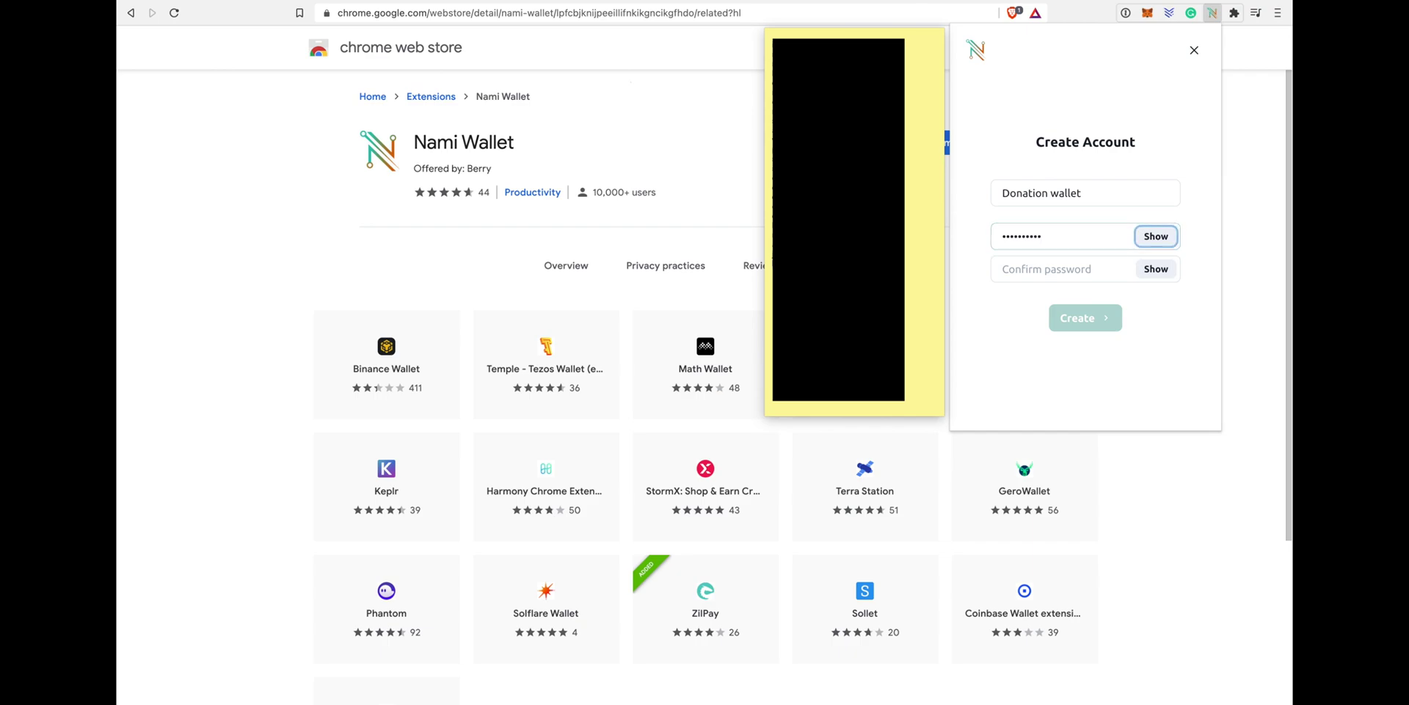
text(••)
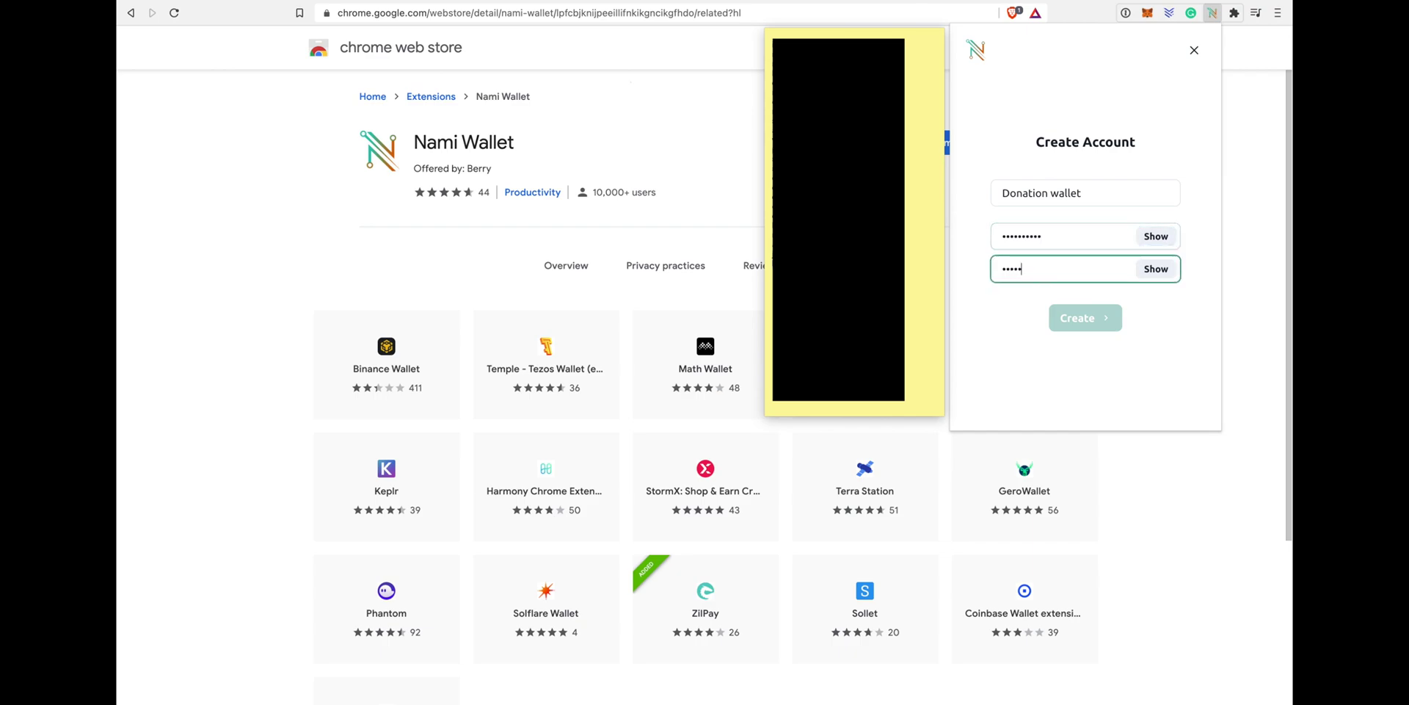
text(••••••••)
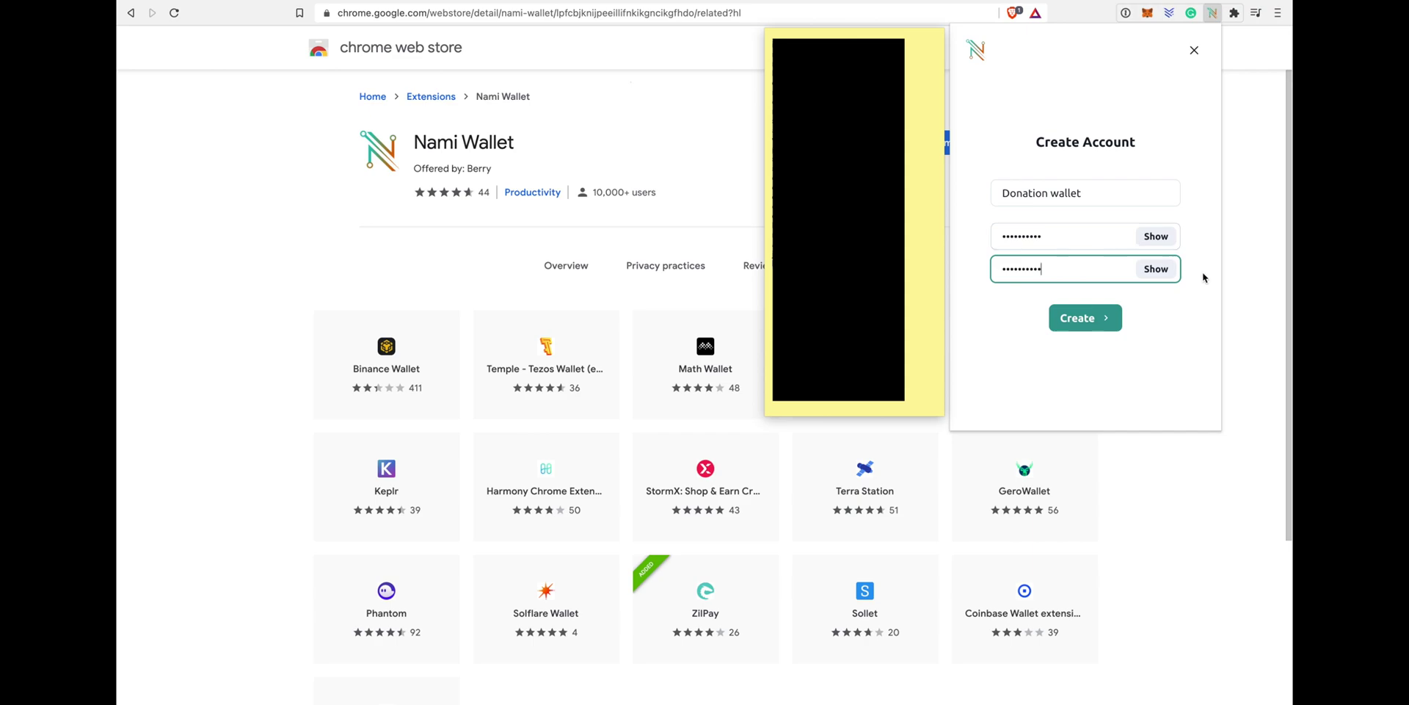
click(1088, 314)
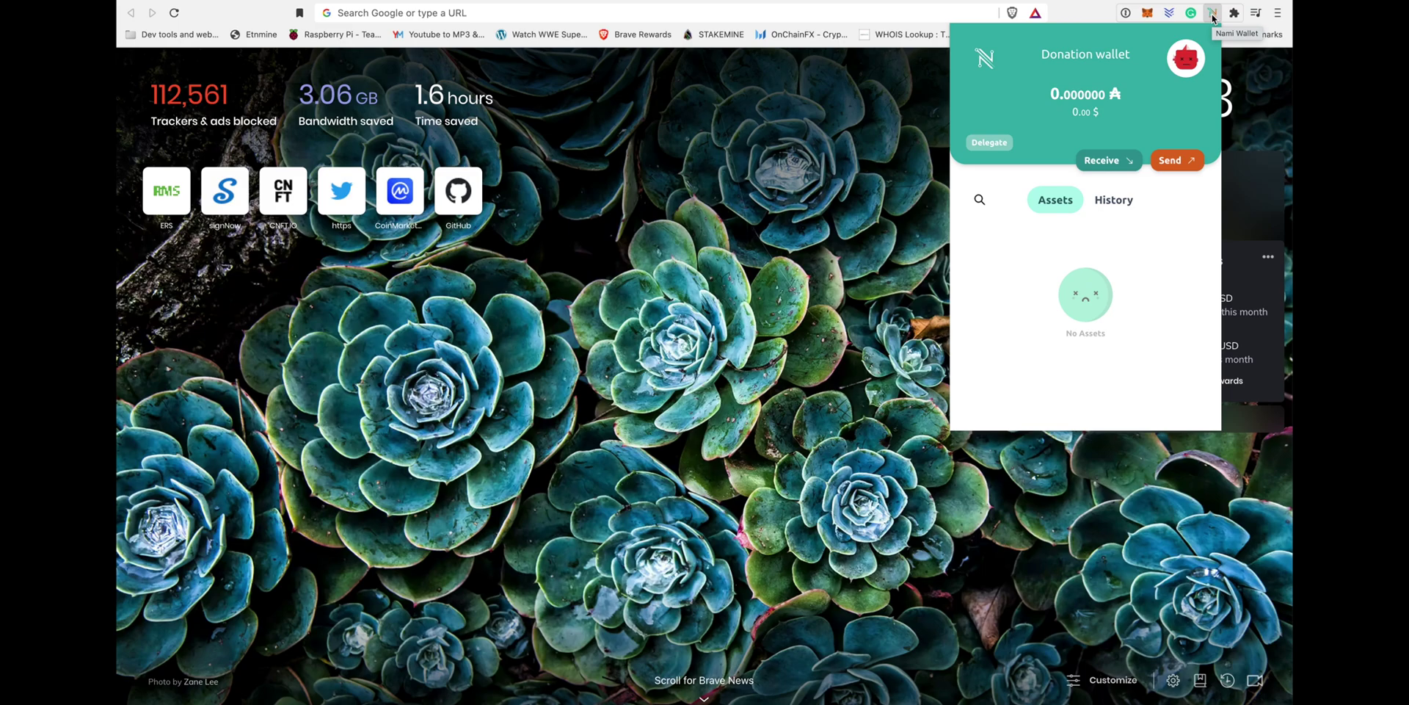
Step: Show the Donation wallet's receiving address and QR code
click(1115, 166)
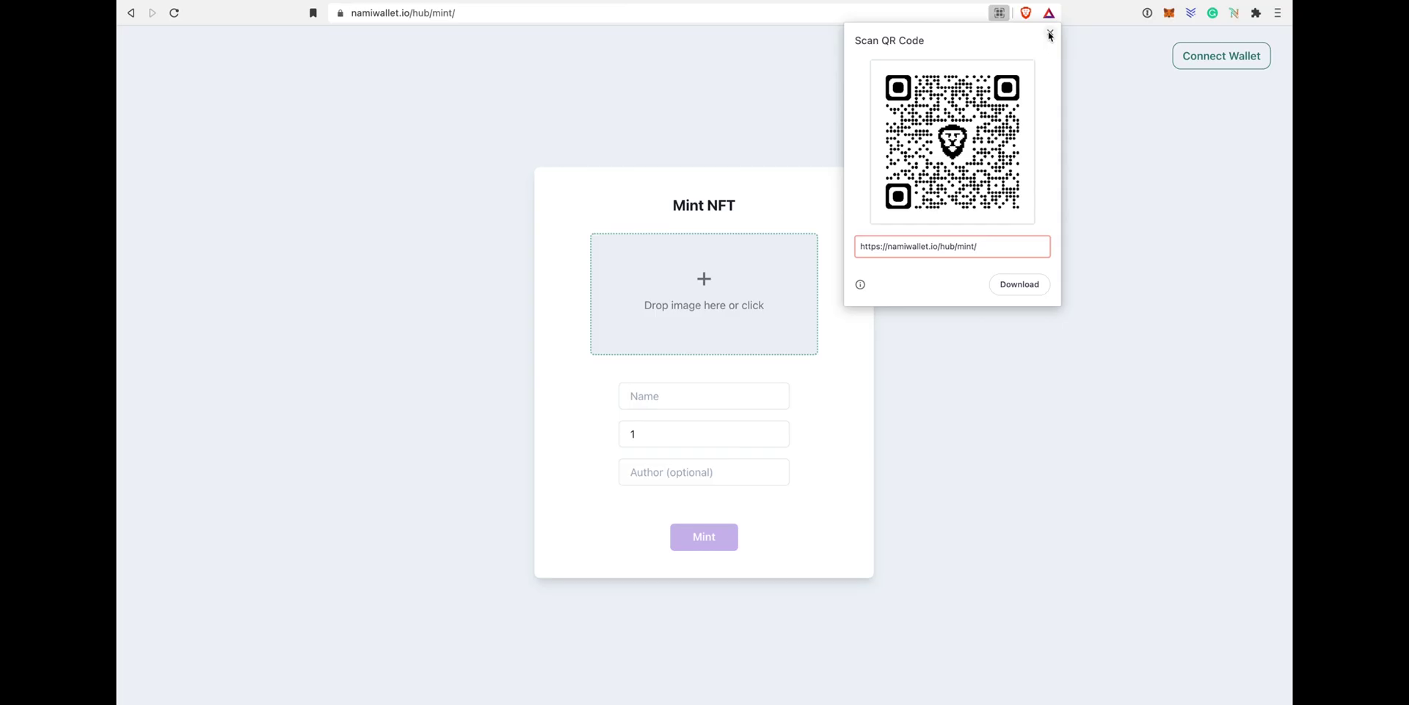
Step: Connect the Nami wallet to the Mint NFT page and grant it access
click(1051, 34)
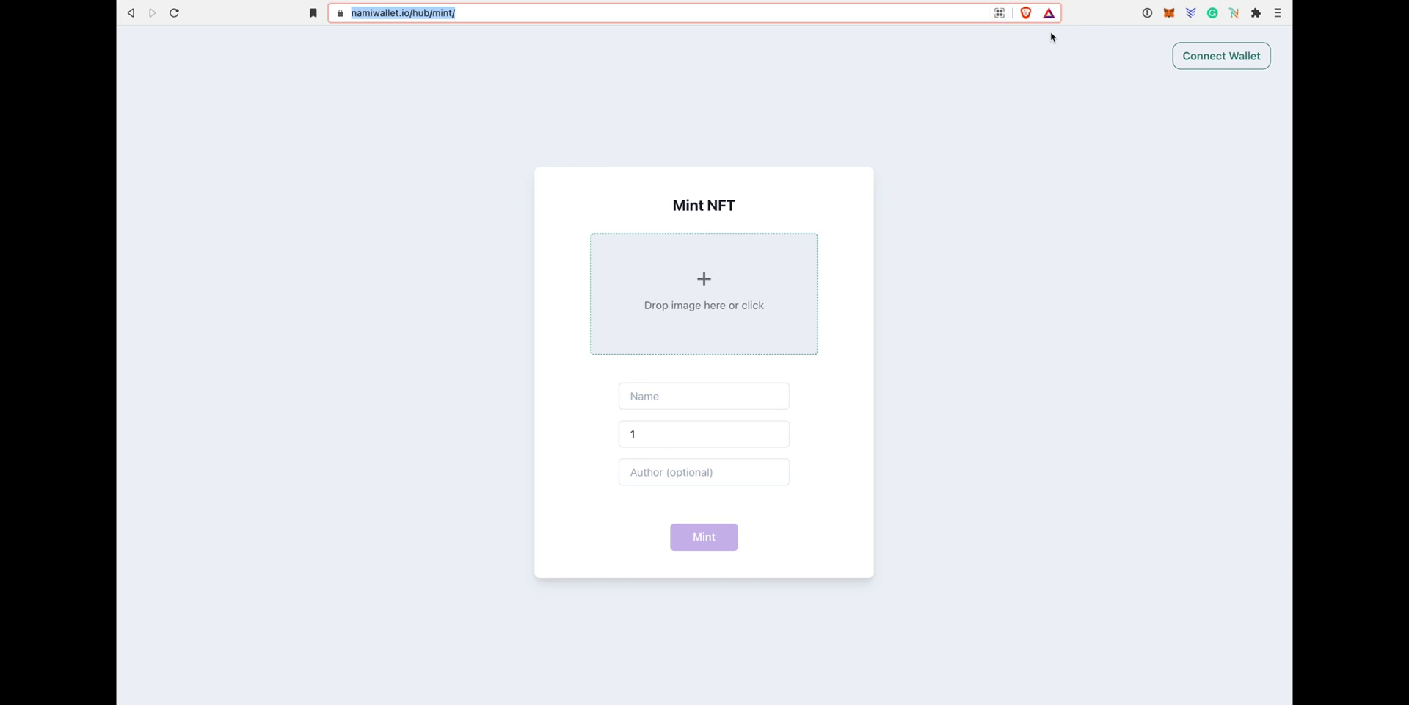
click(1210, 58)
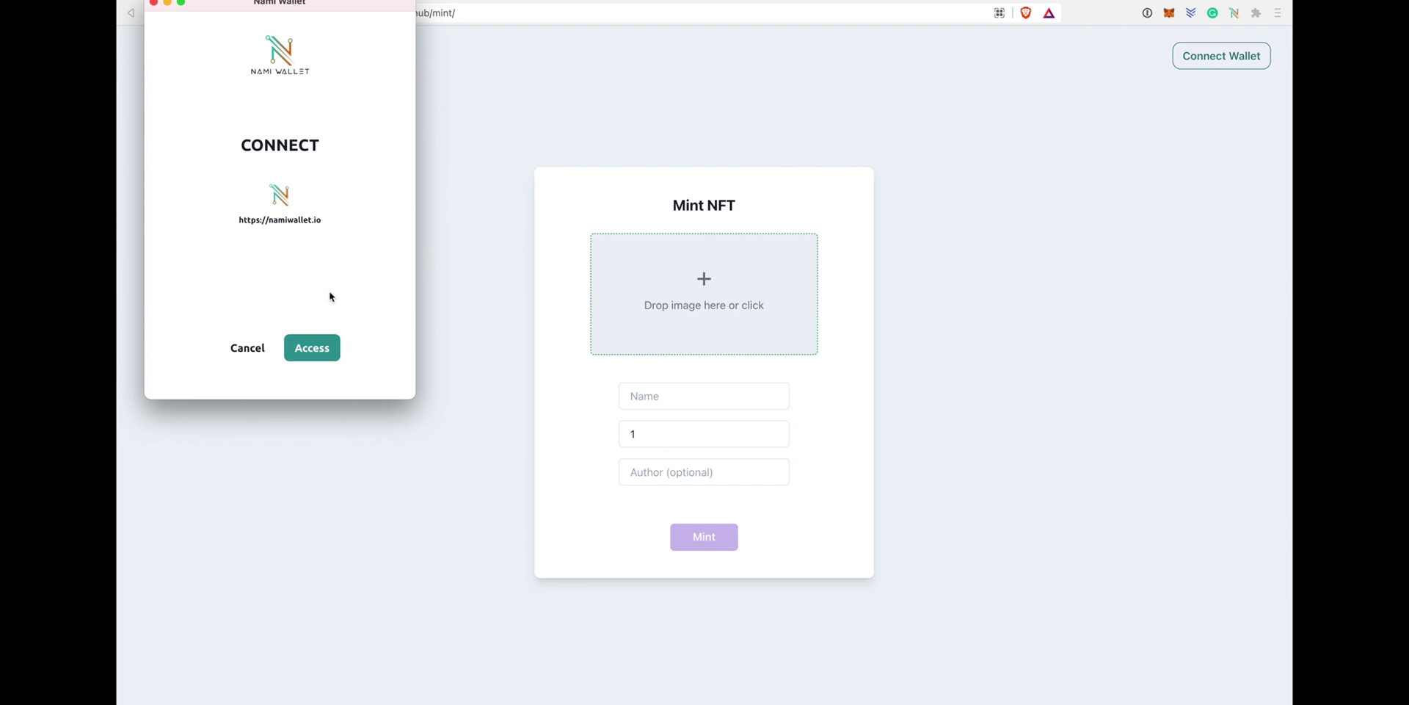
click(323, 351)
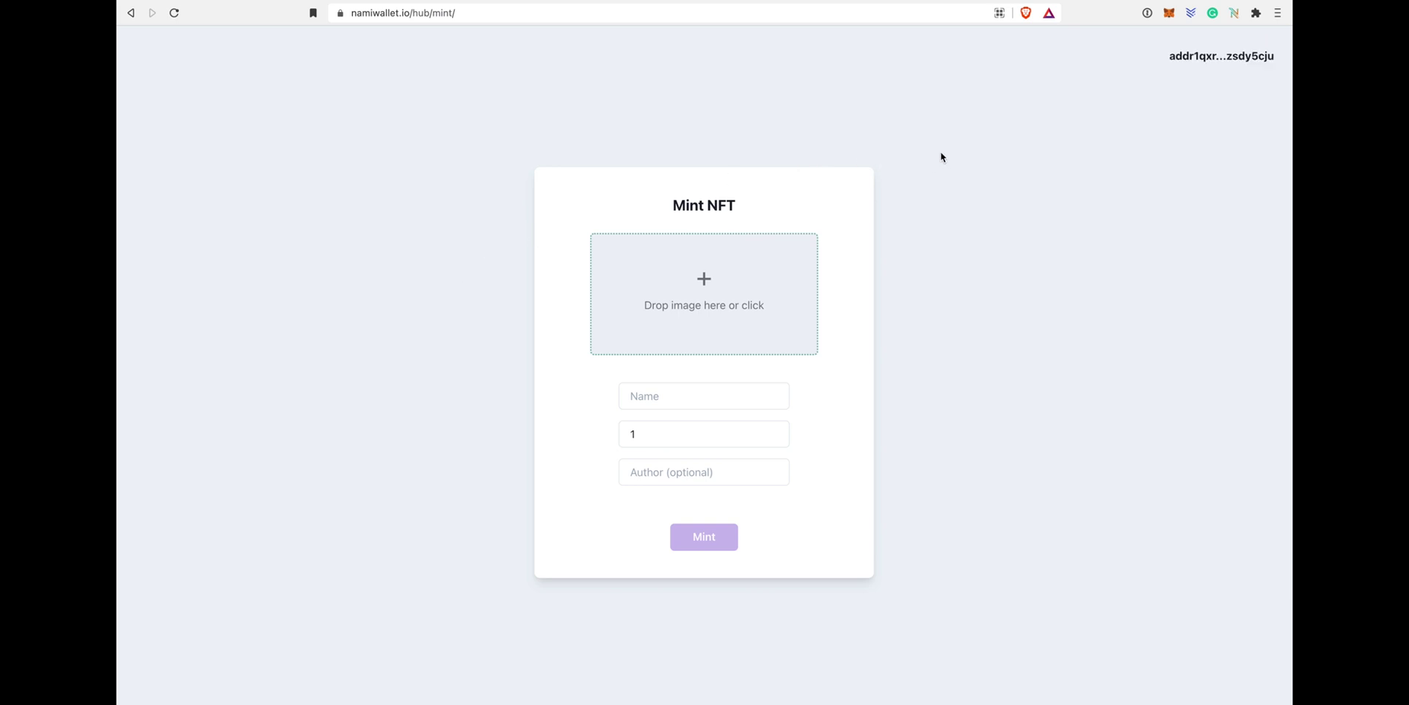
Step: Fill the mint form with spin.gif, name 'Spinning Dots' and author 'test', then mint
drag(536, 242, 654, 277)
click(676, 399)
text(Spinning Dots)
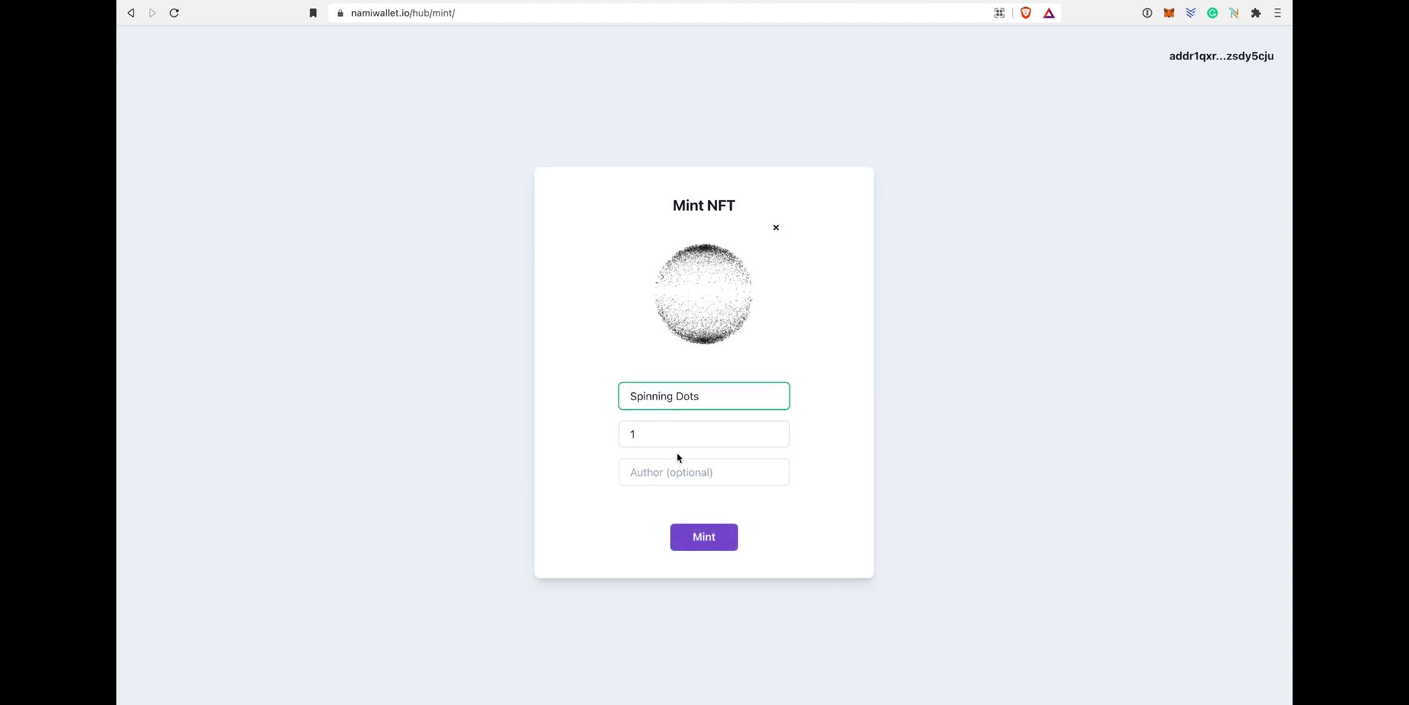
click(649, 471)
text(test)
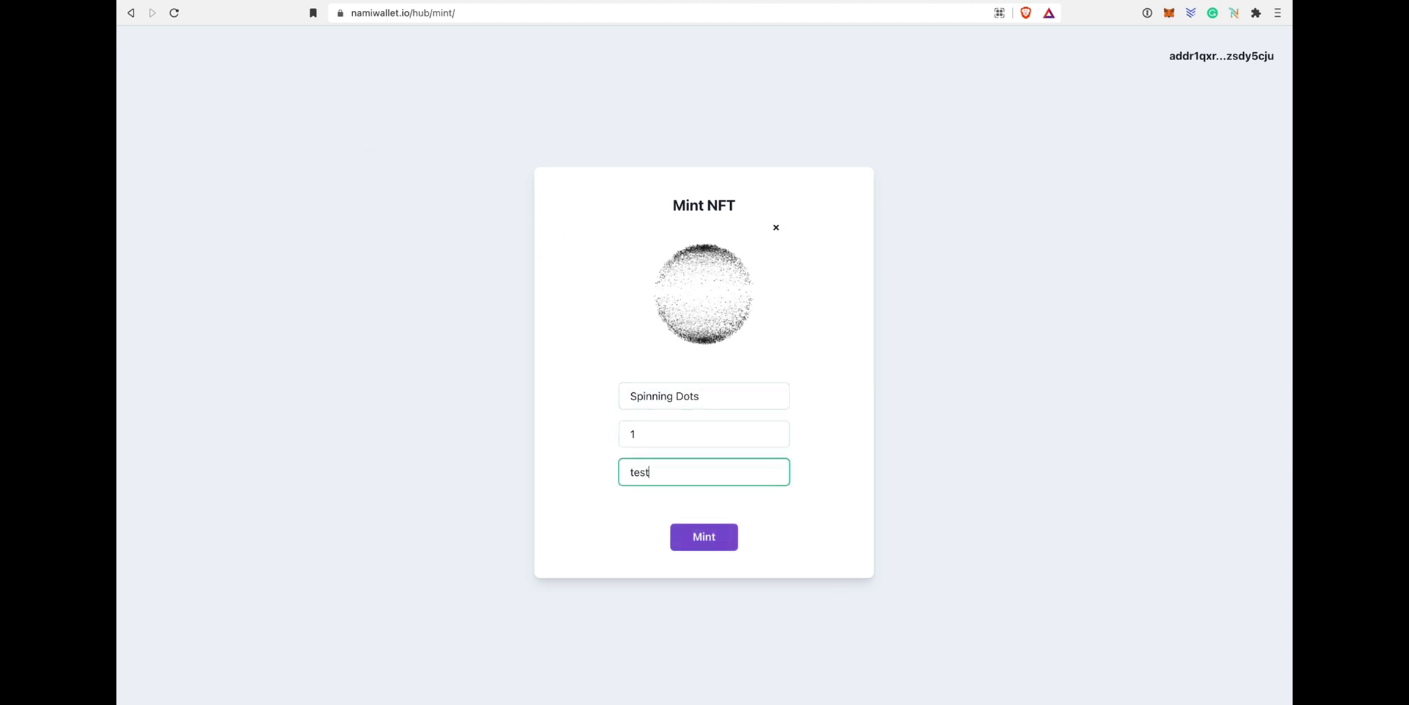
click(687, 532)
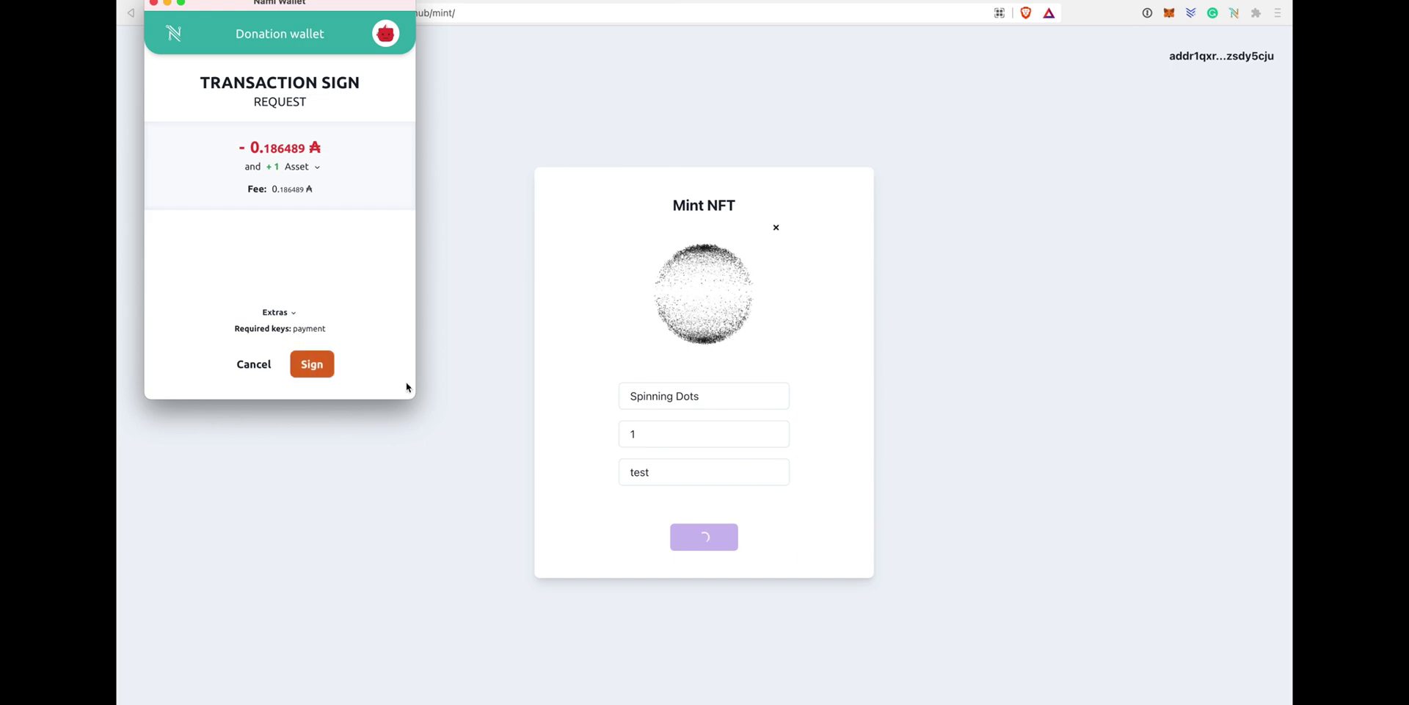
Step: Sign the Spinning Dots mint transaction with the wallet password
click(323, 371)
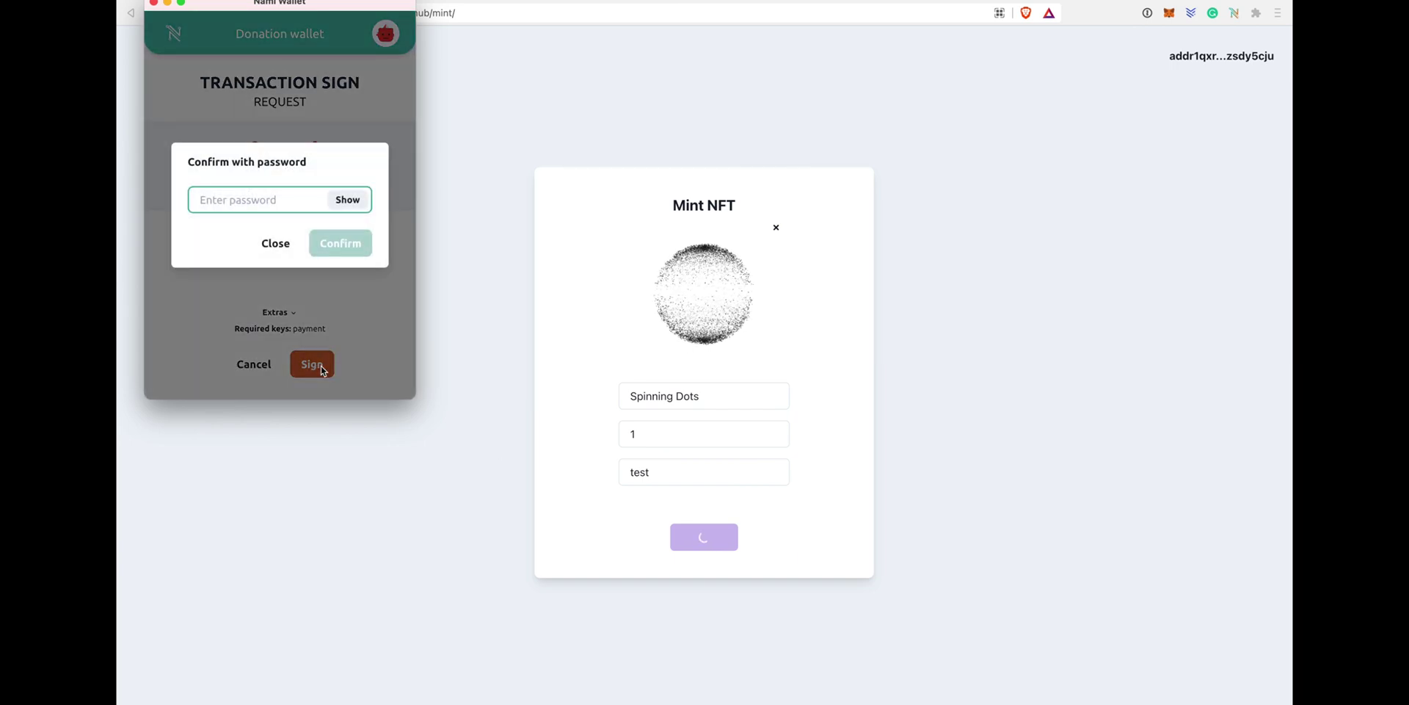
text(•••••••••)
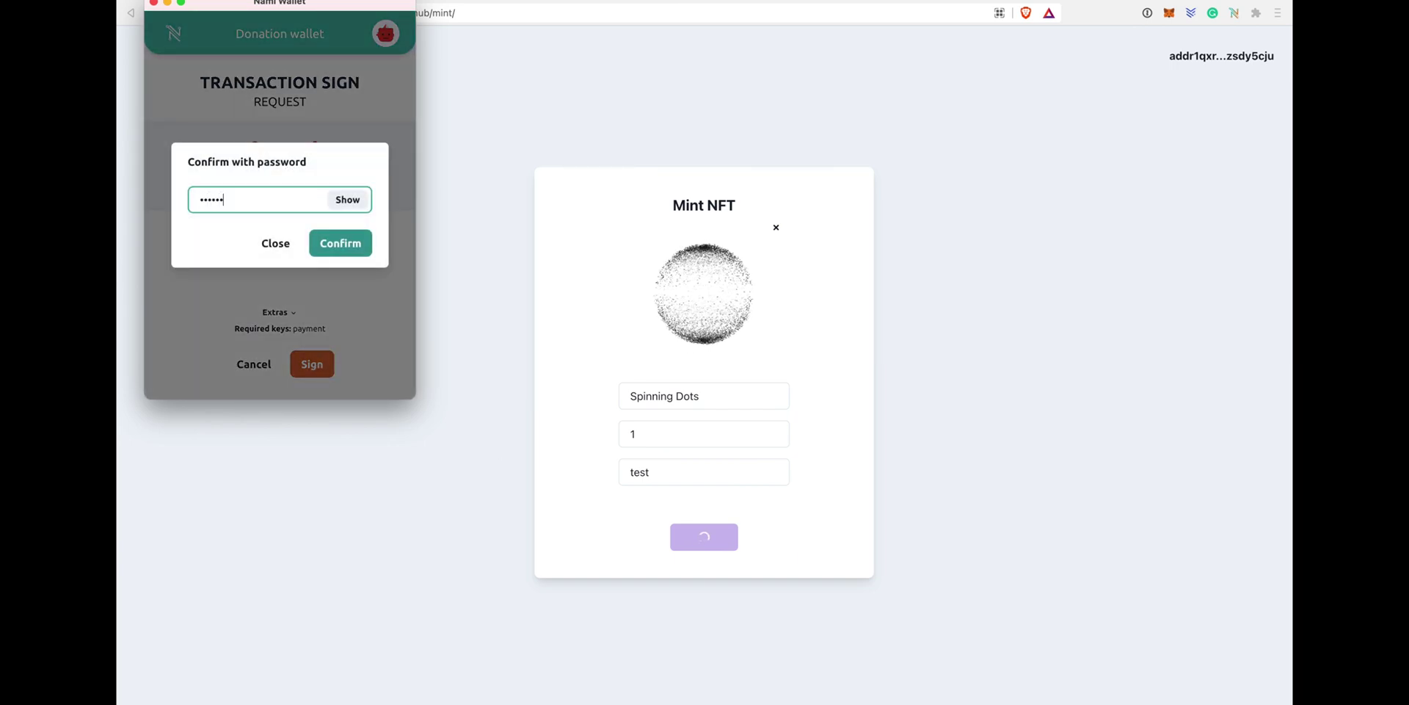
text(•)
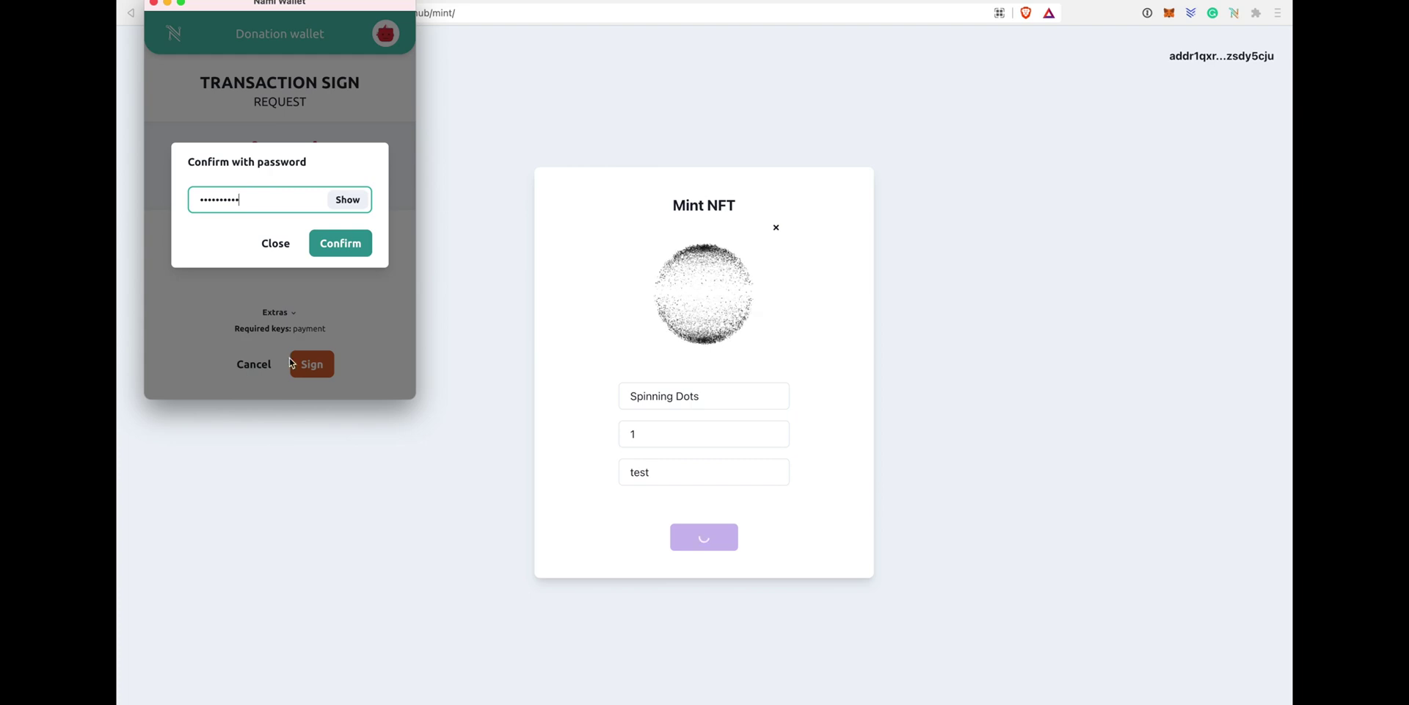
click(357, 246)
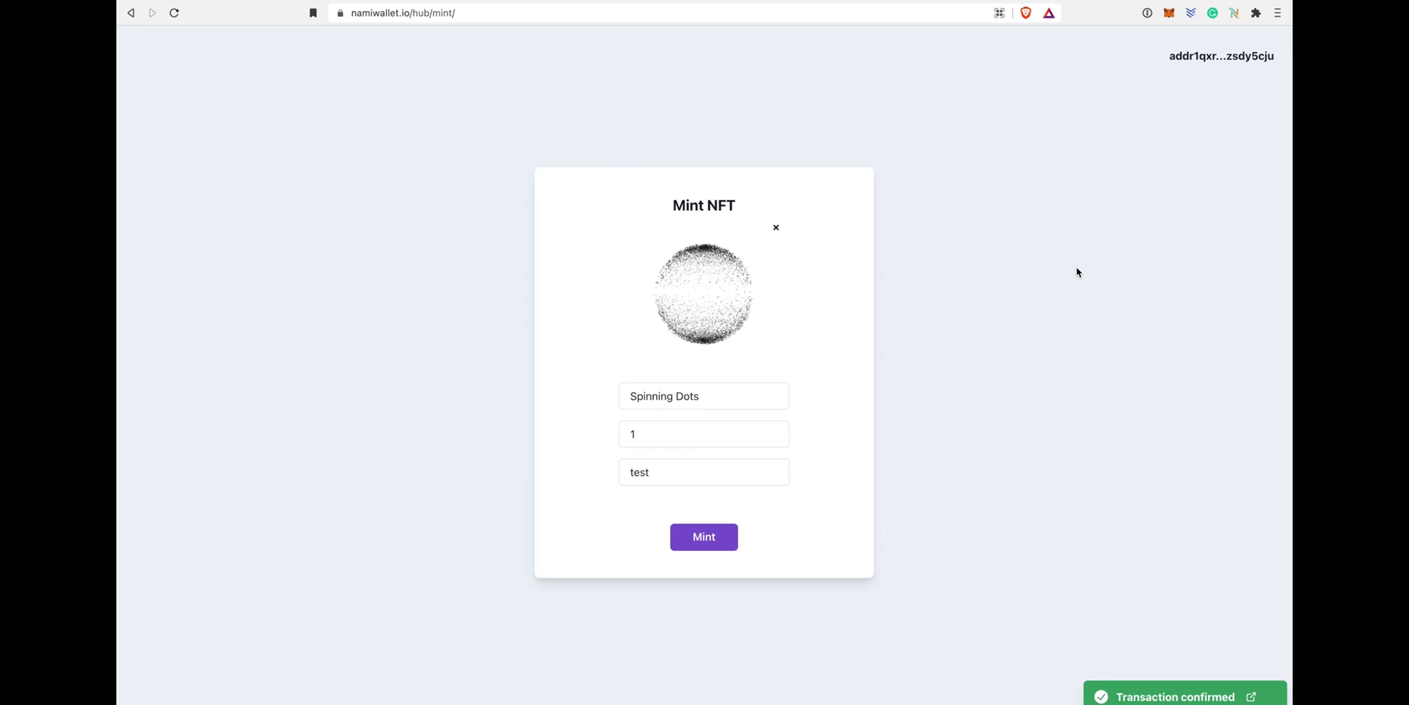
Step: Verify Spinning Dots is listed in the wallet assets, then copy the receiving address
click(1235, 14)
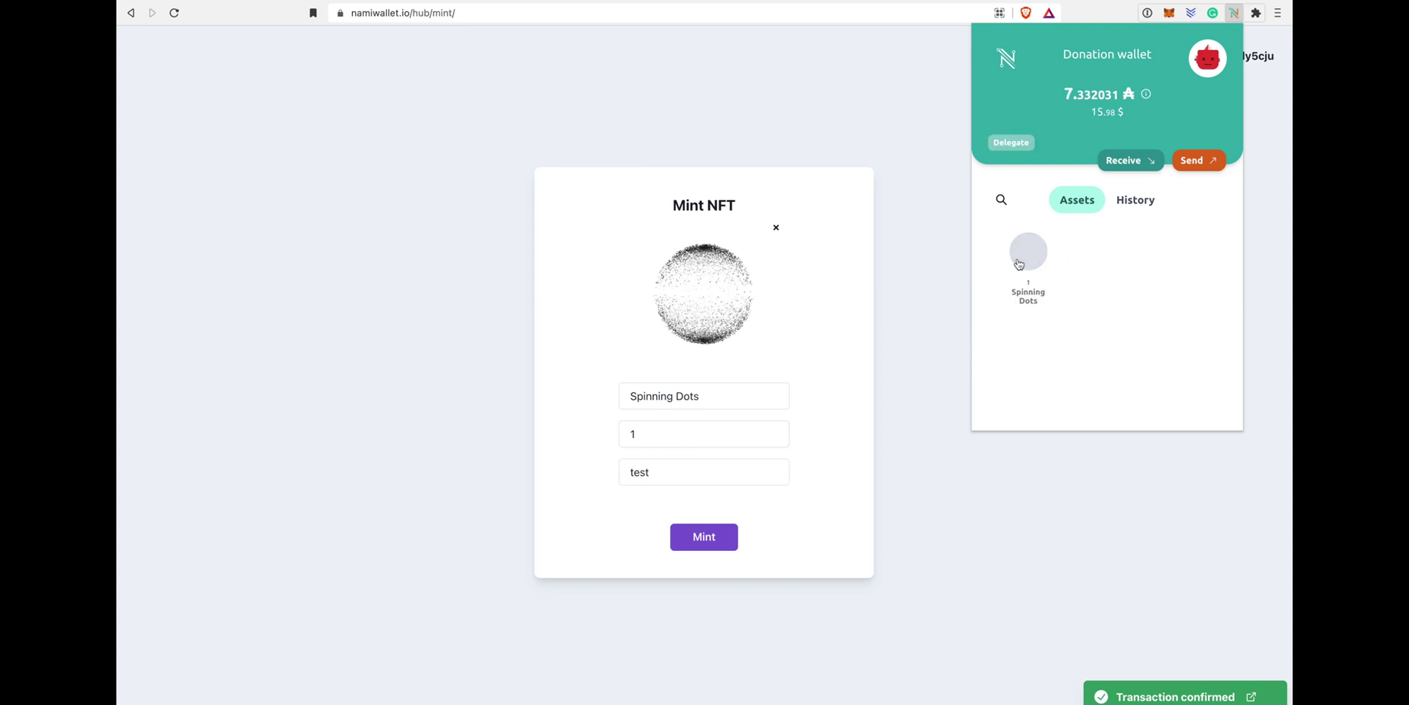
mouse_move(1030, 261)
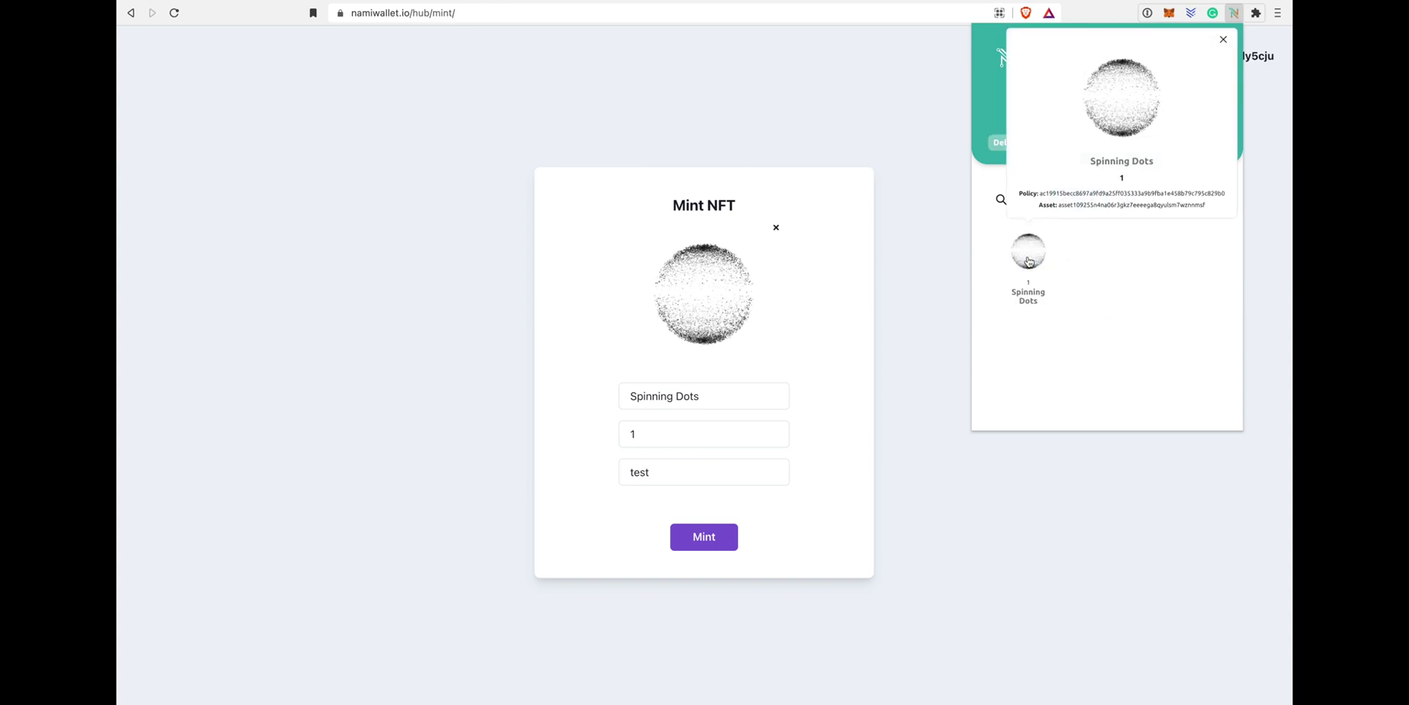
click(1222, 40)
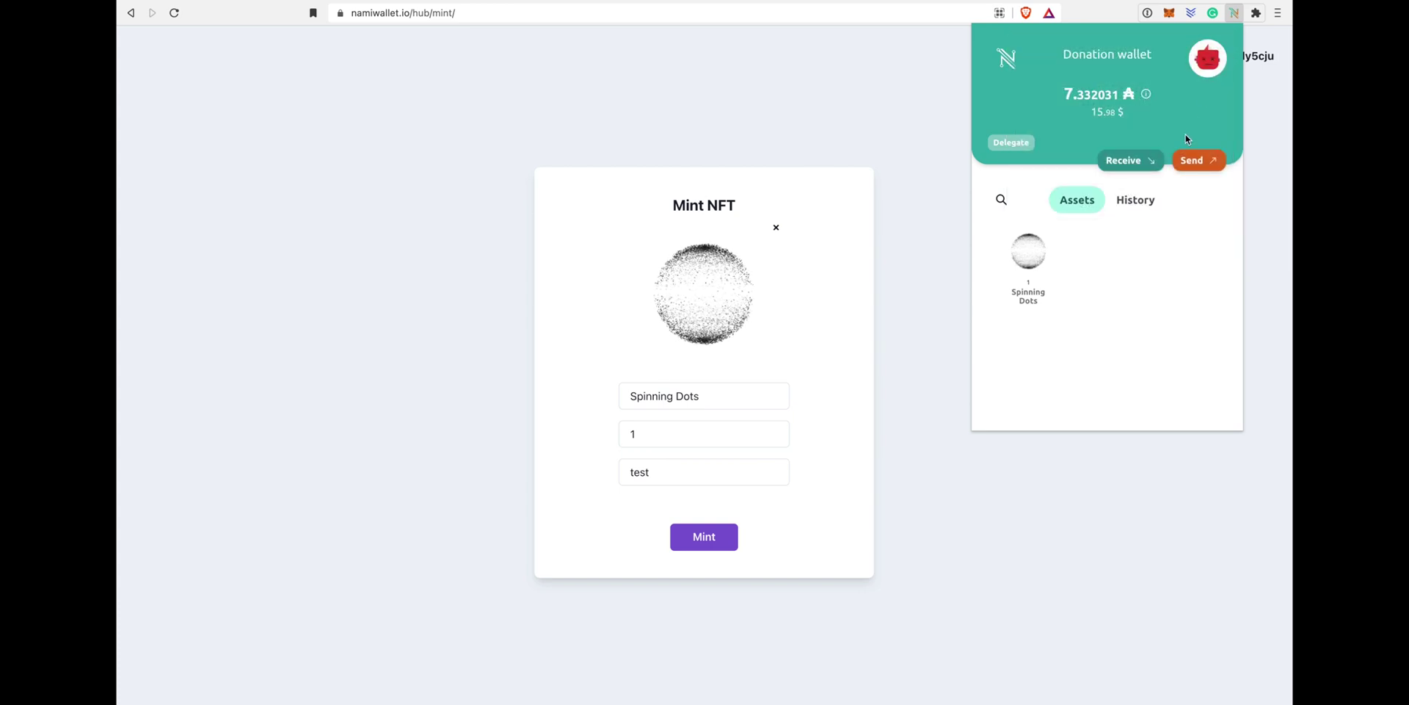
click(1156, 168)
click(1152, 343)
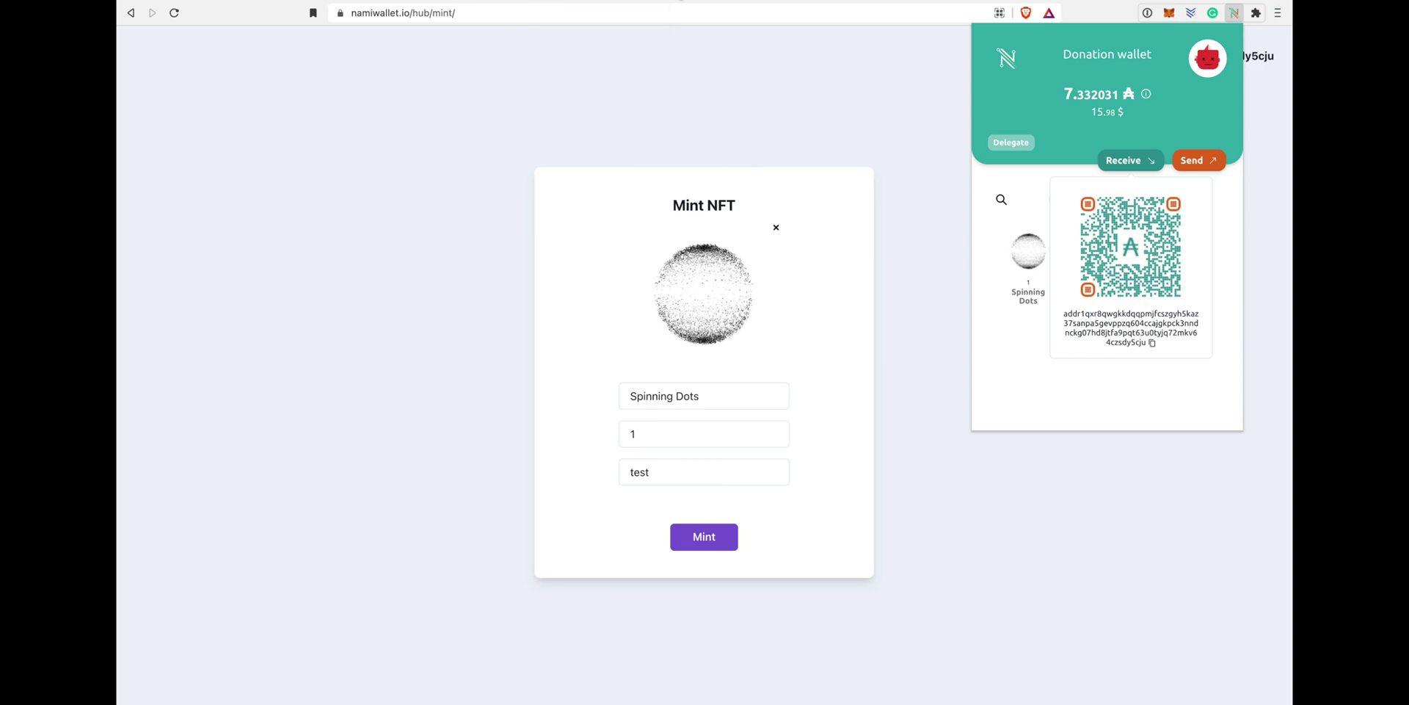
Step: Search pool.pm for the copied wallet address and open the Spinning Dots NFT page
click(647, 4)
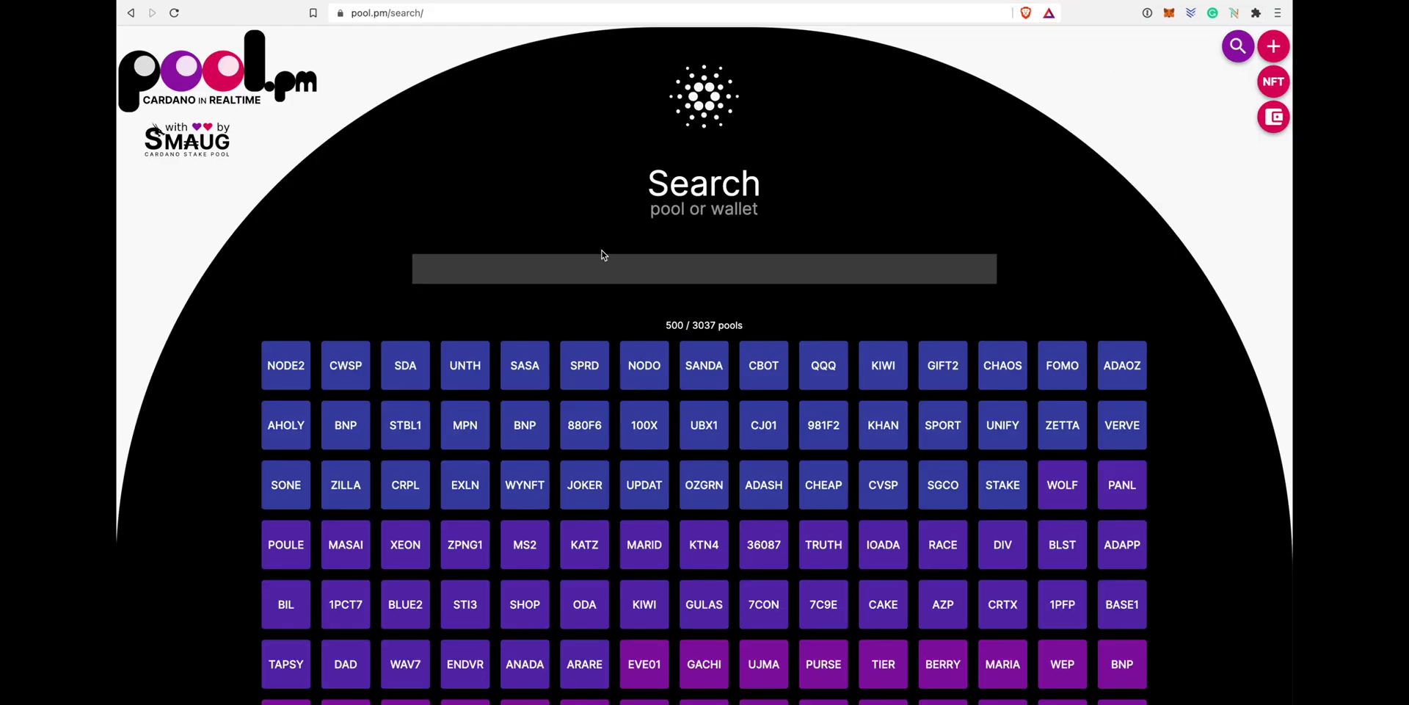
click(607, 268)
key(ctrl+v)
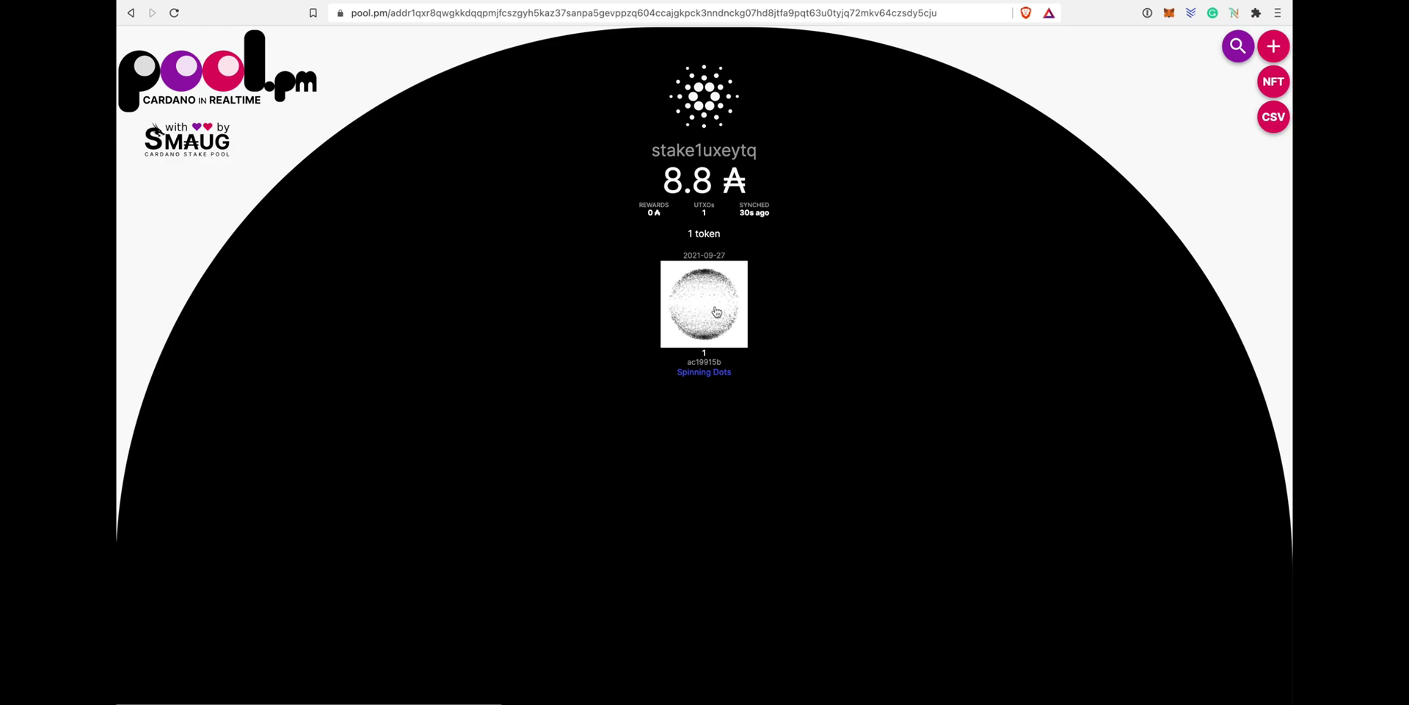
click(716, 312)
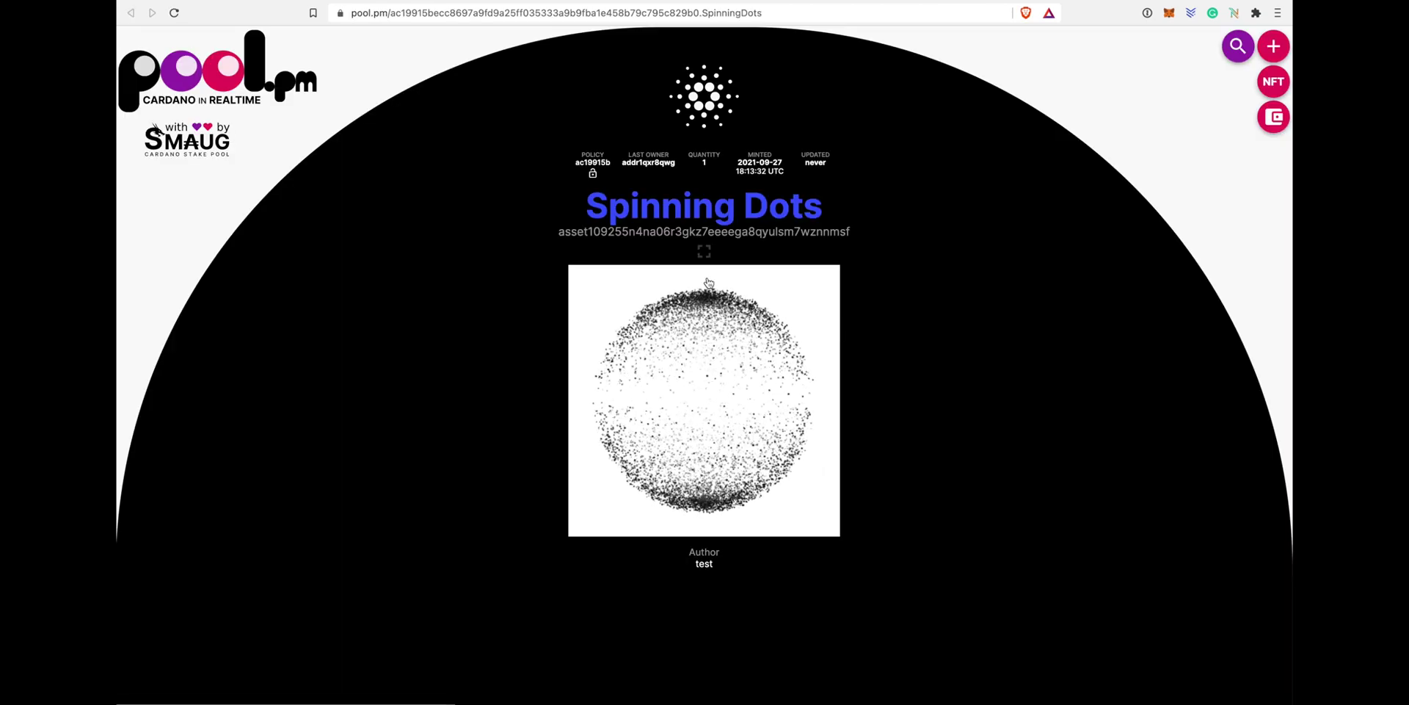
Step: Go back to the pool.pm live tokens feed and open the Spinning Dots asset page
key(super+bracketleft)
key(super+bracketleft)
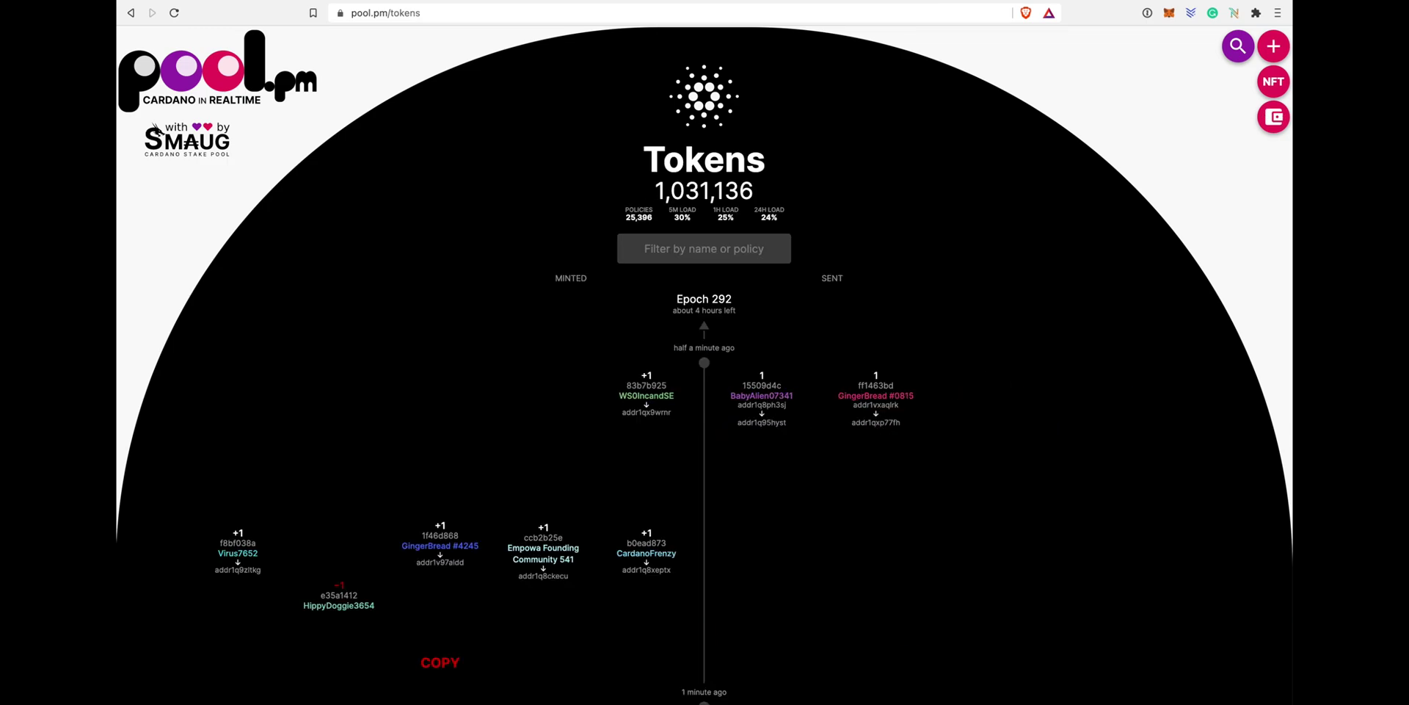
scroll(650, 407, down, 2)
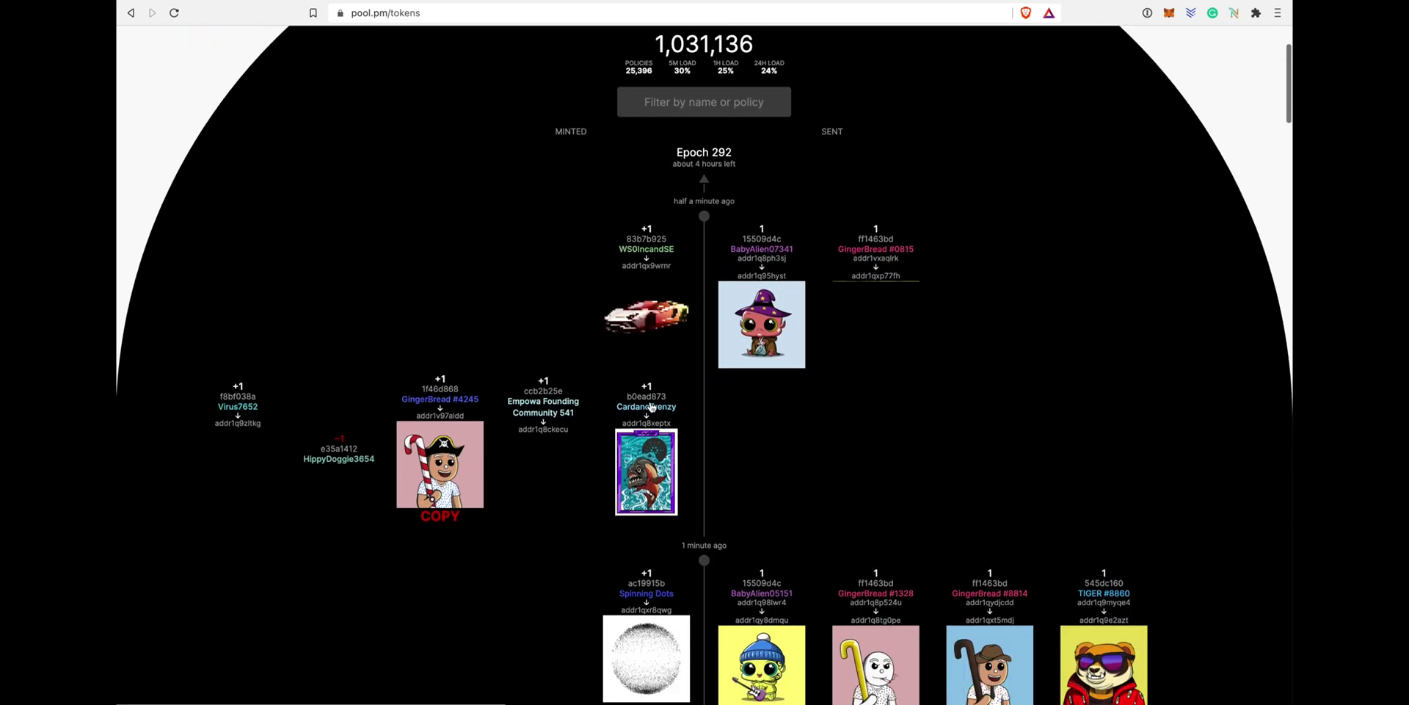
scroll(651, 407, down, 2)
click(654, 504)
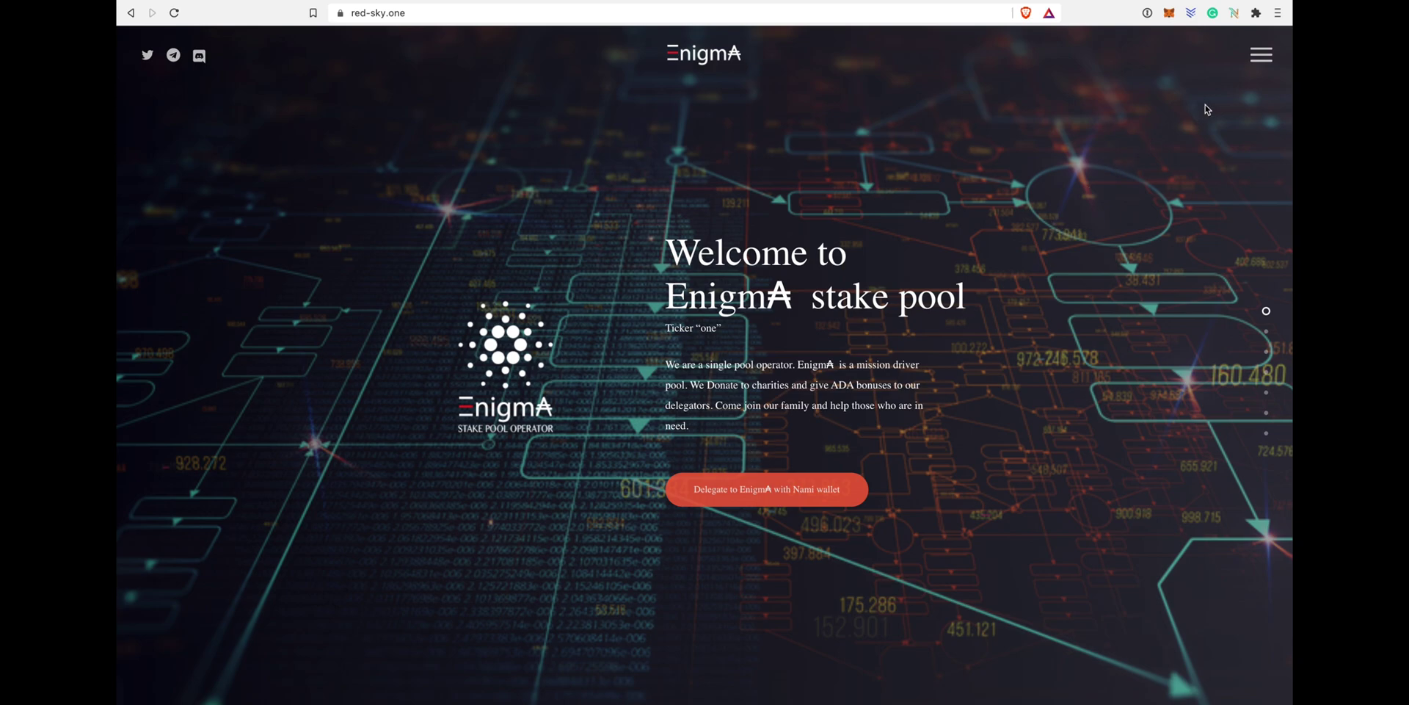
Step: Open the EnigmA delegation widget, connect and grant access to Nami, and start delegating
click(816, 505)
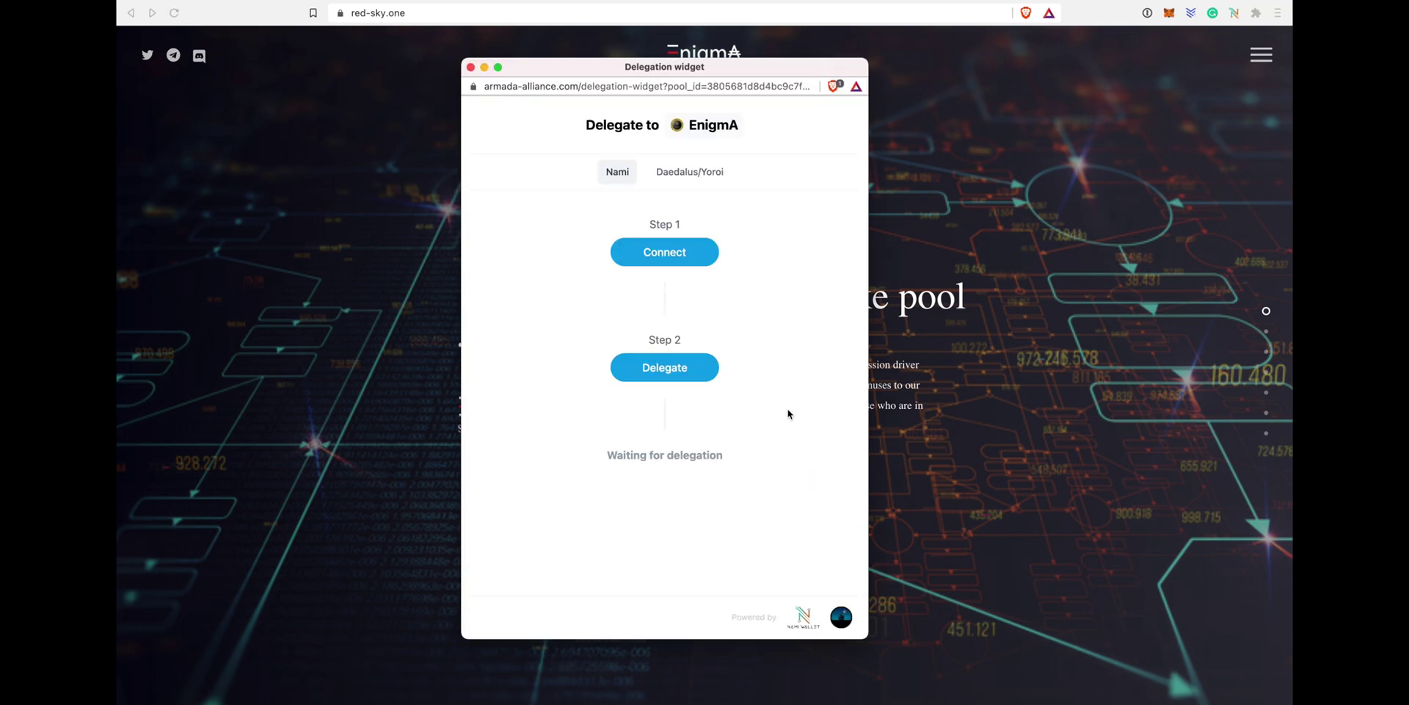
click(668, 253)
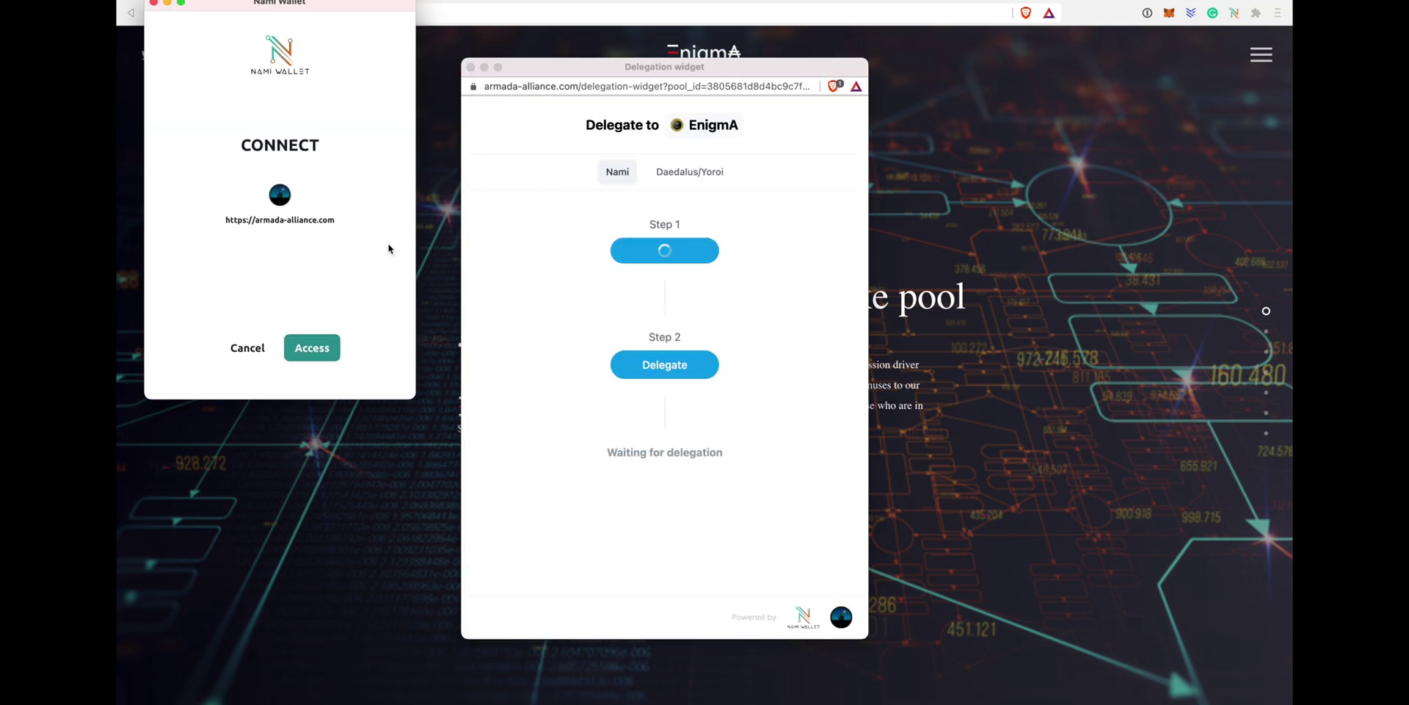
click(309, 355)
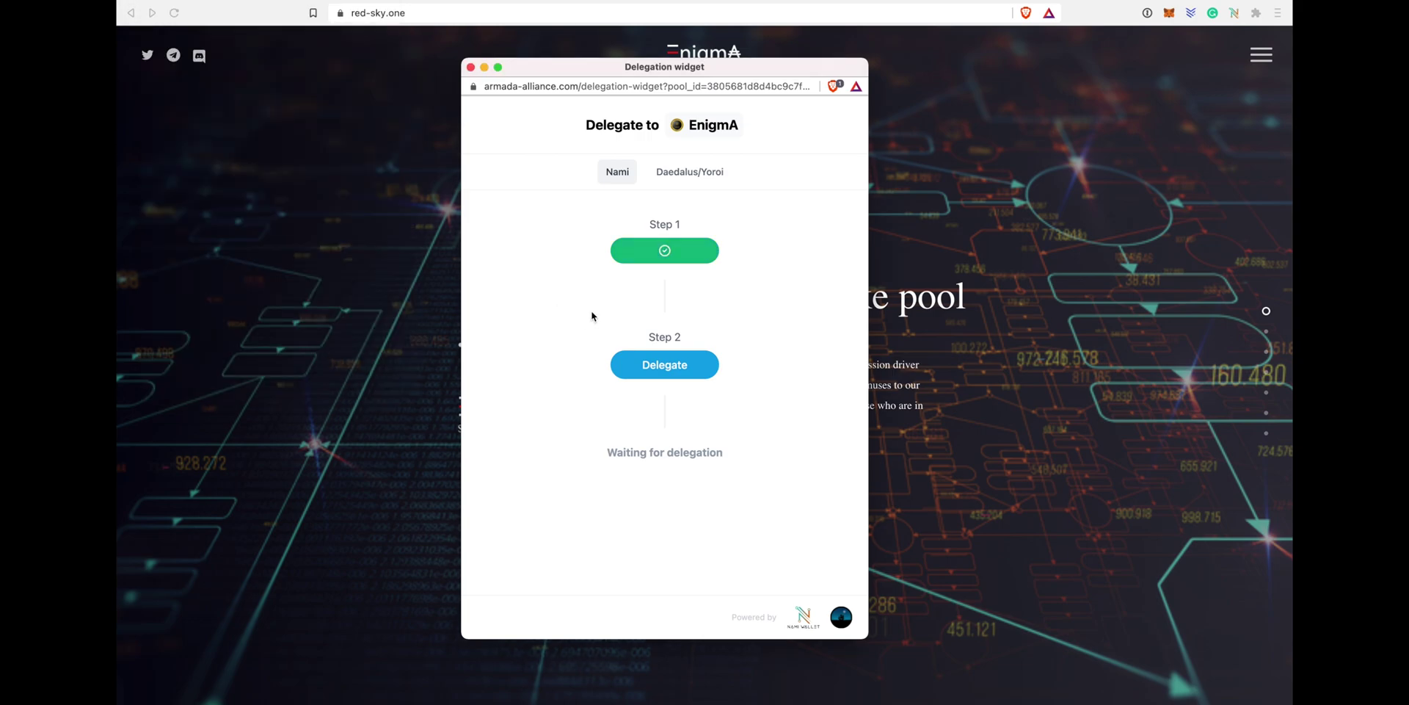
click(672, 367)
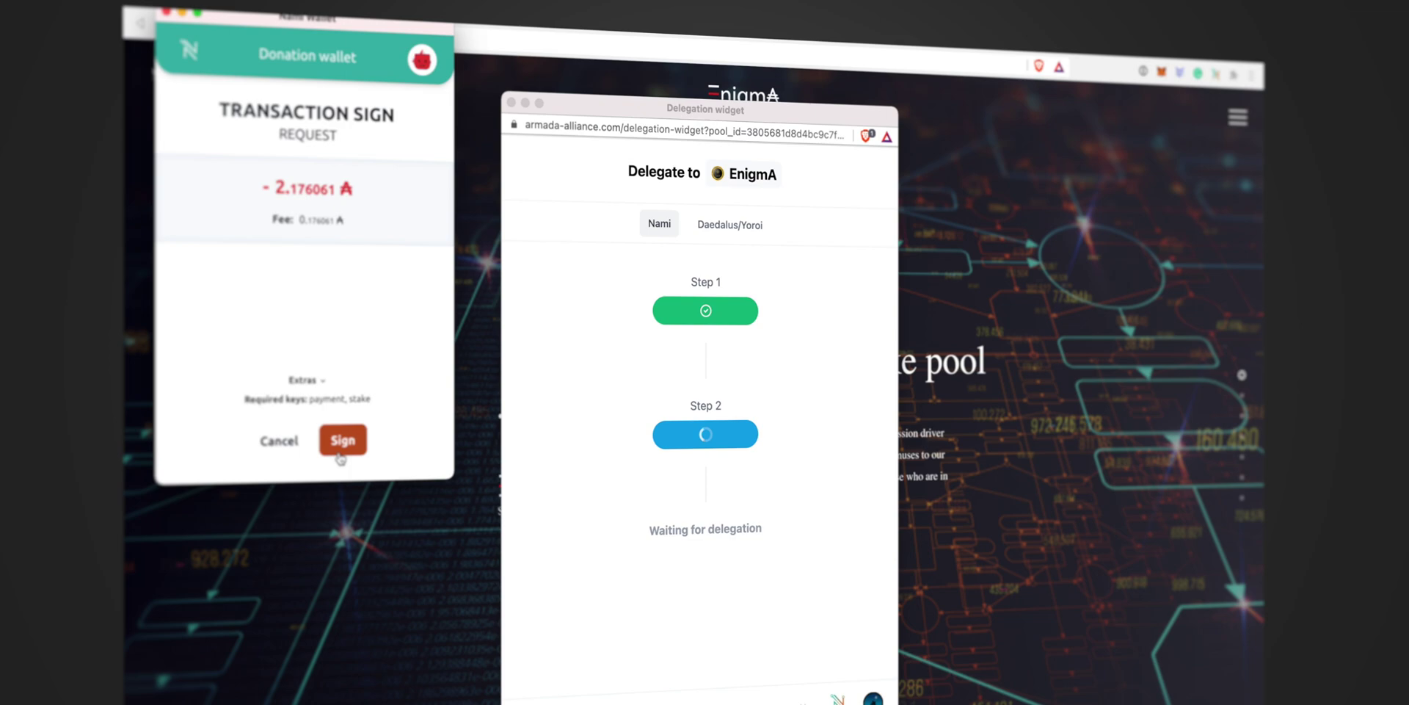
Step: Sign the EnigmA delegation transaction in Nami with the wallet password and submit it
click(339, 455)
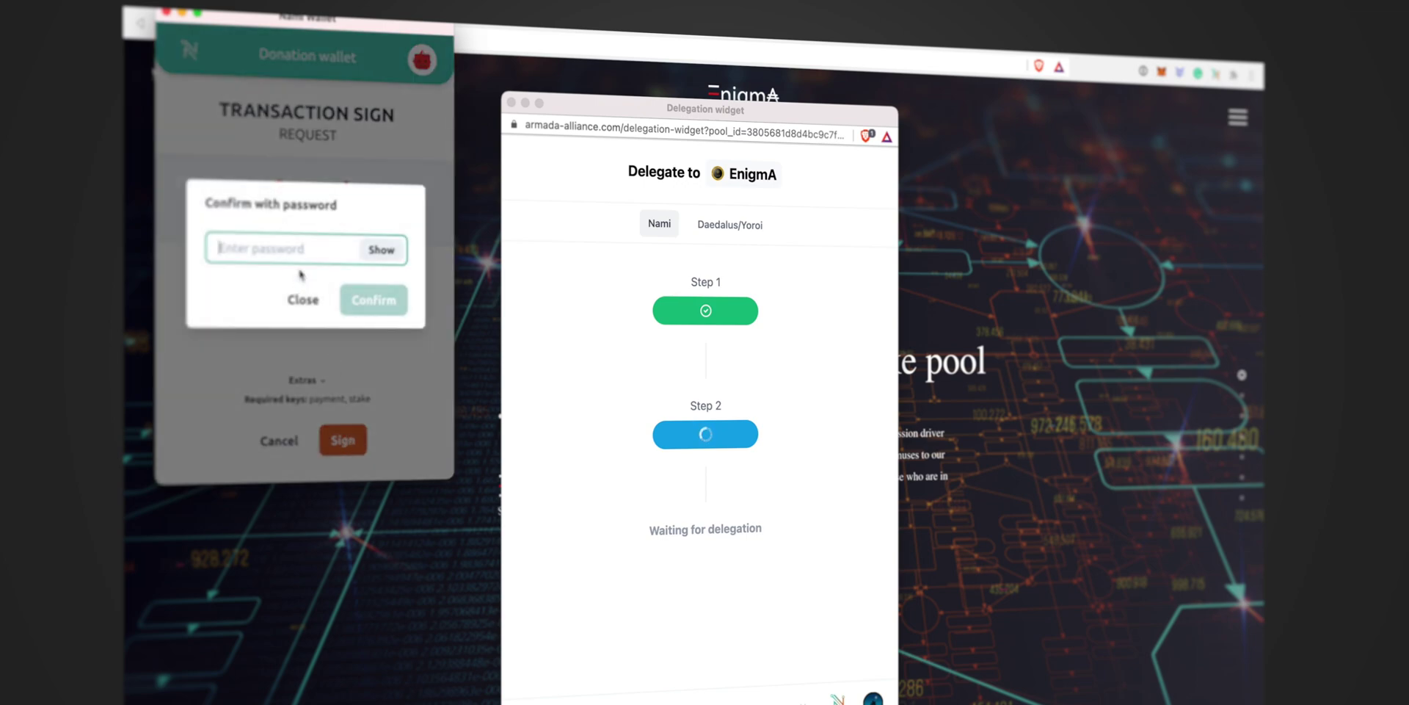
text(•••••)
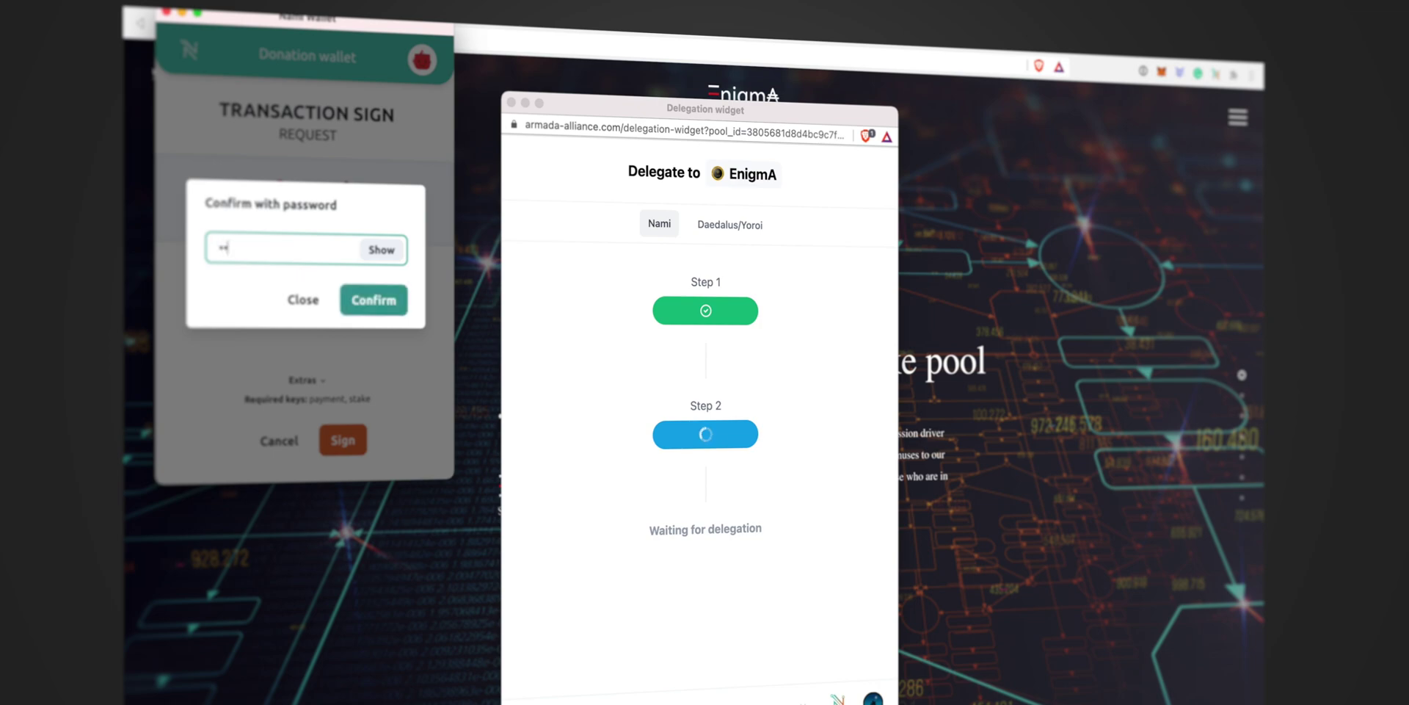
text(••••••)
click(378, 304)
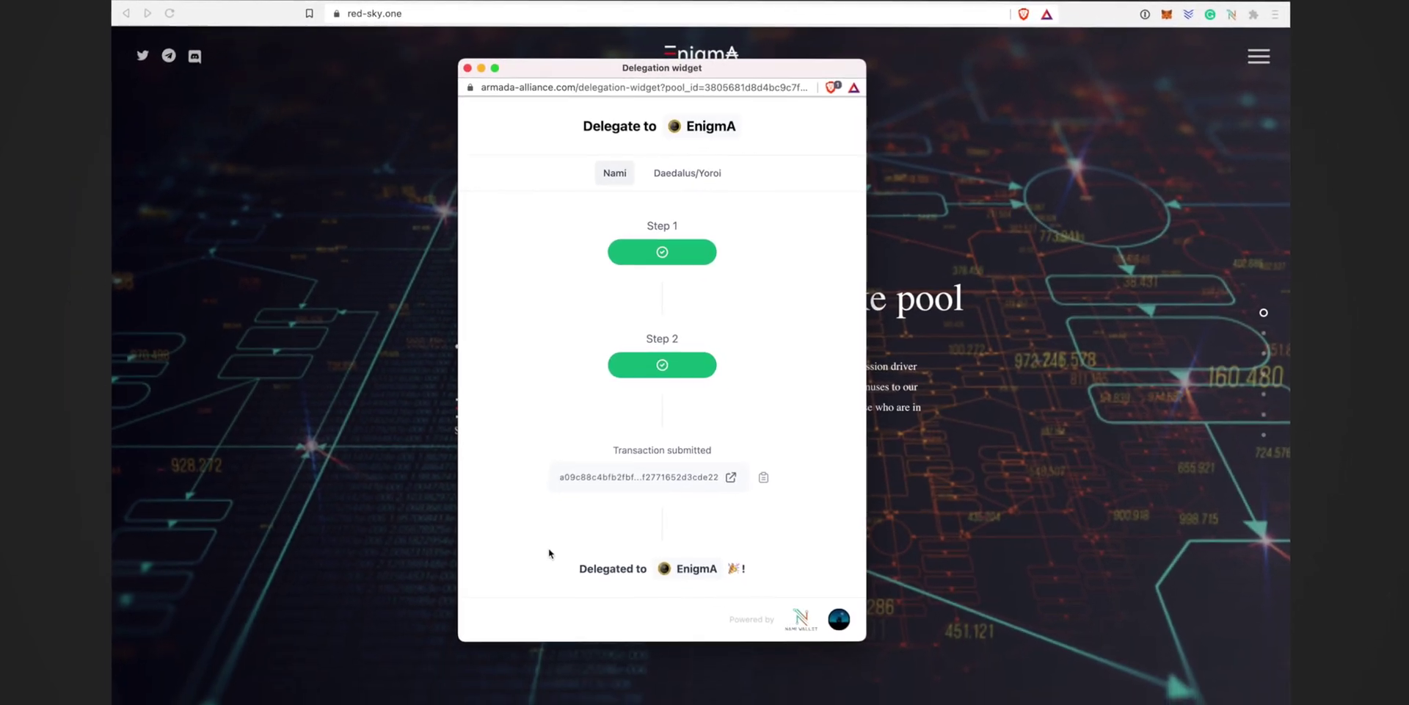
Step: Check the 'Delegated to EnigmA' confirmation, then close the delegation widget
triple_click(594, 566)
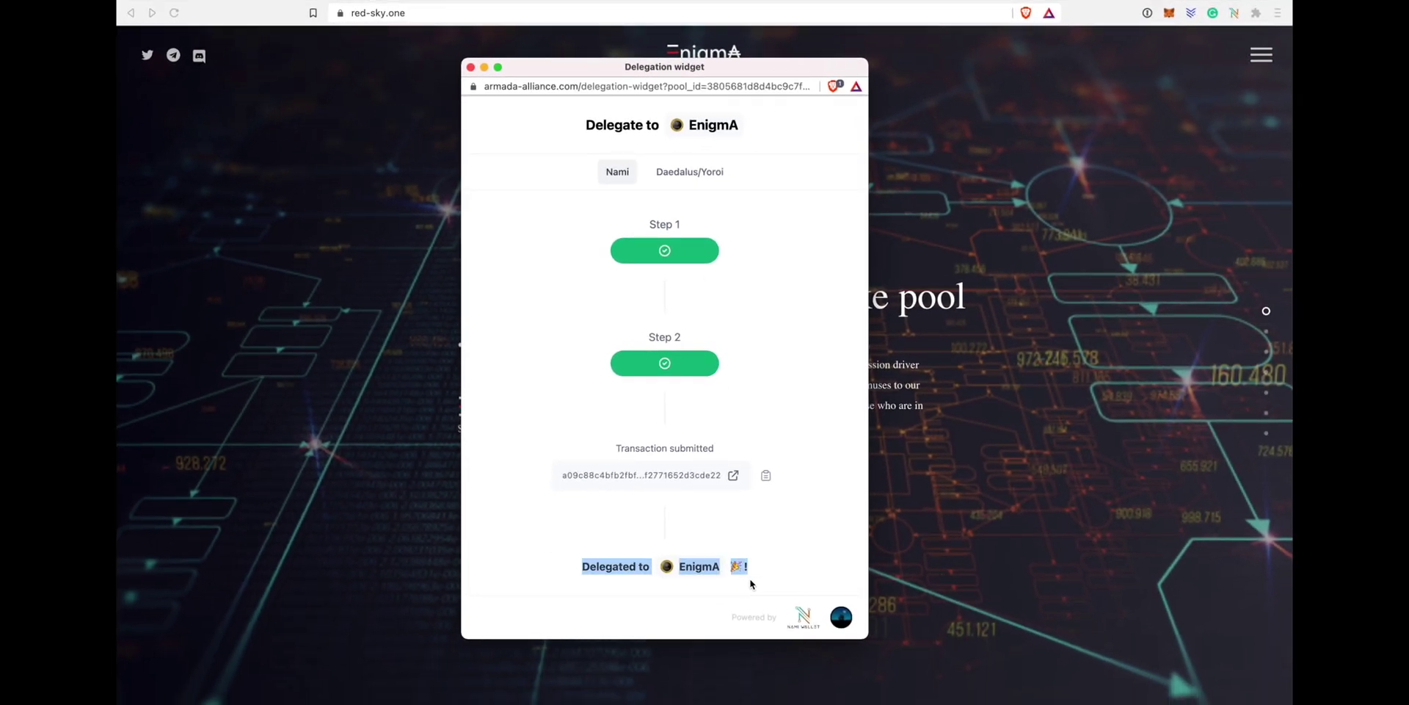
click(782, 545)
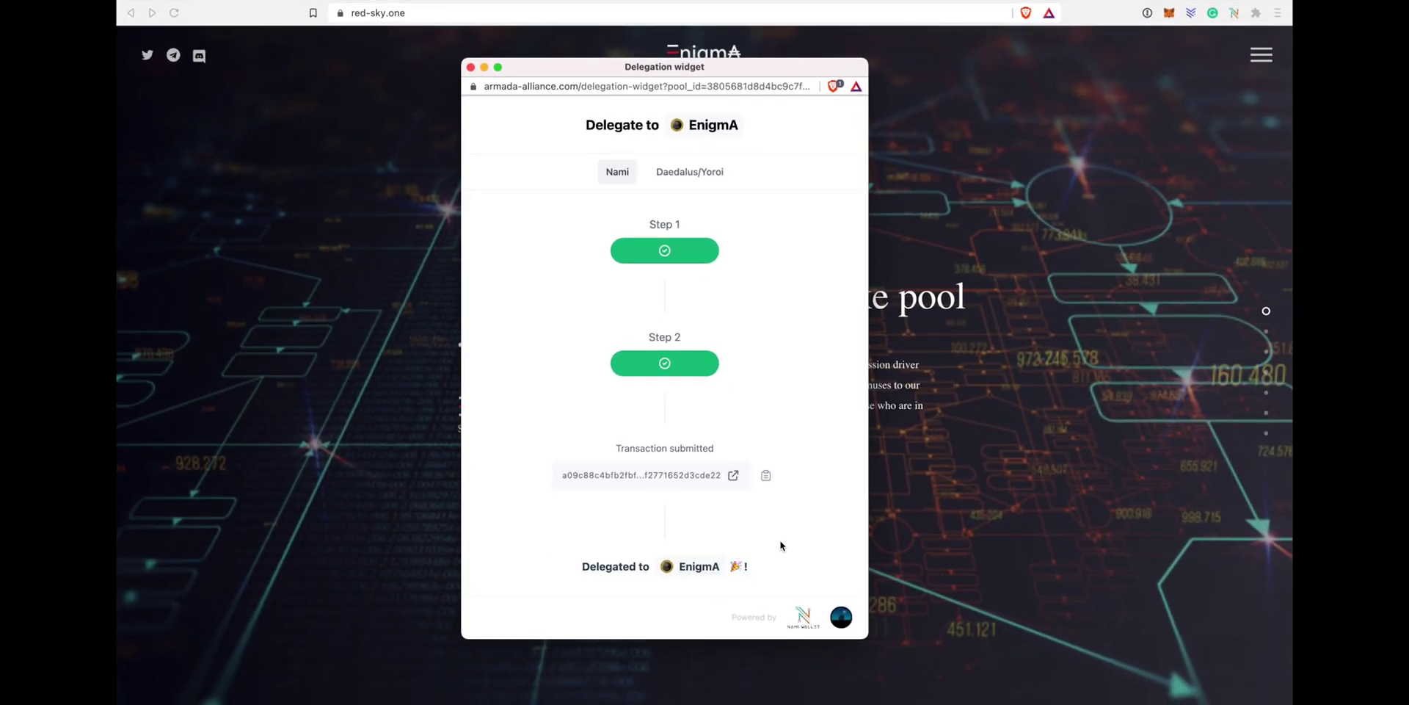
click(471, 68)
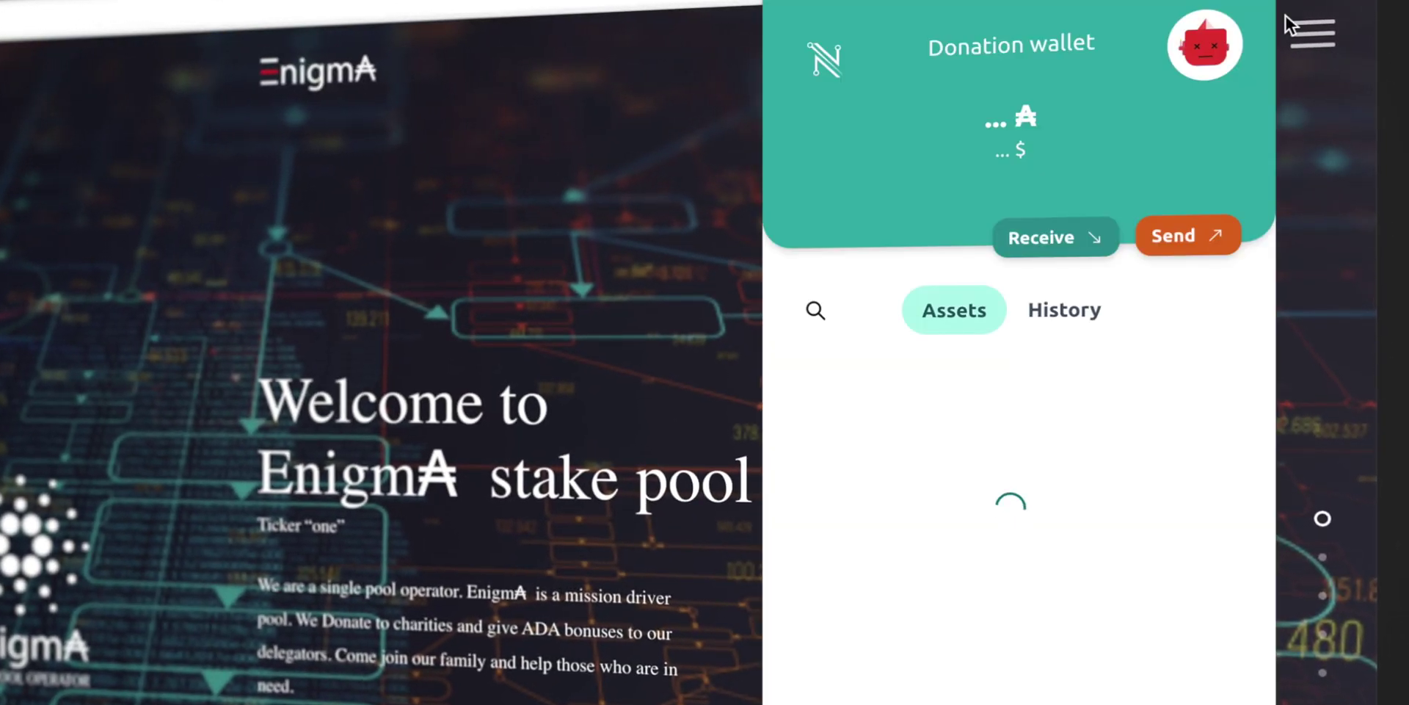
Step: Verify in Nami that the wallet is delegated to pool 'one', then close the wallet
click(839, 218)
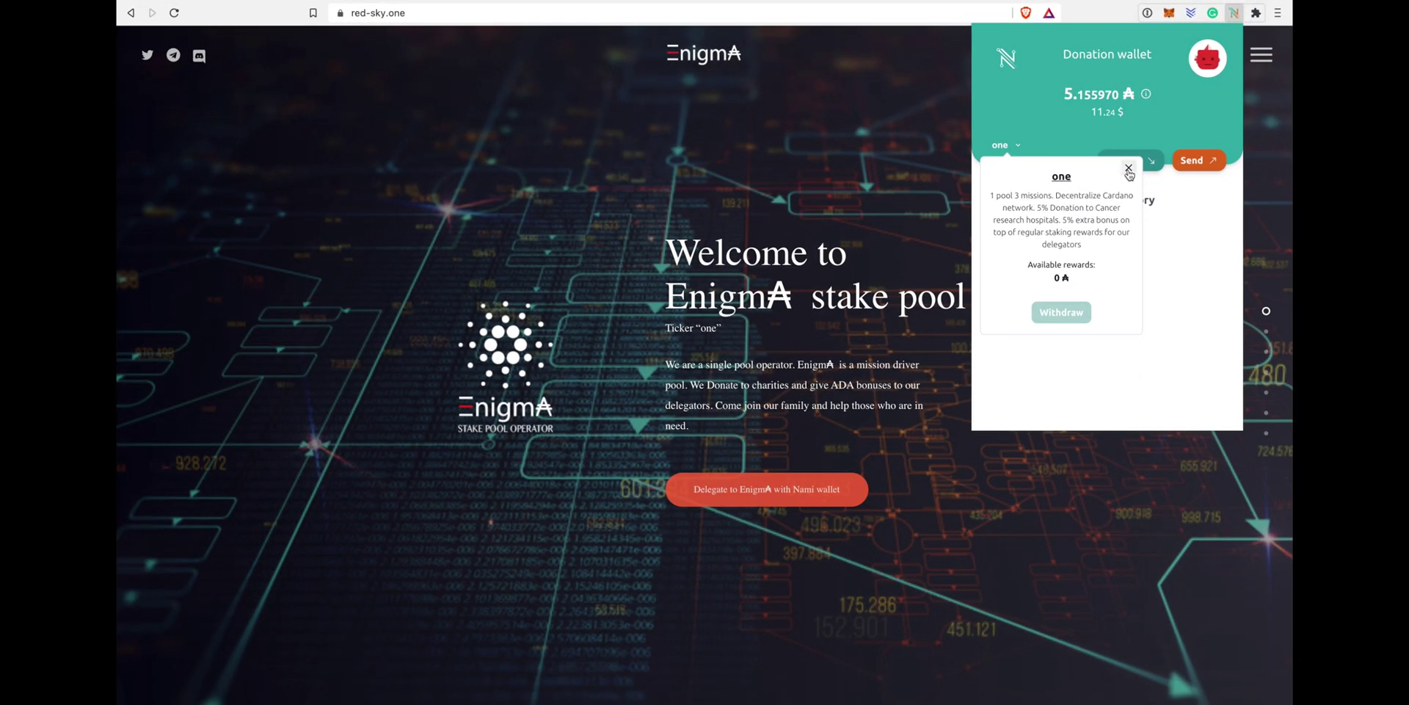
click(1128, 169)
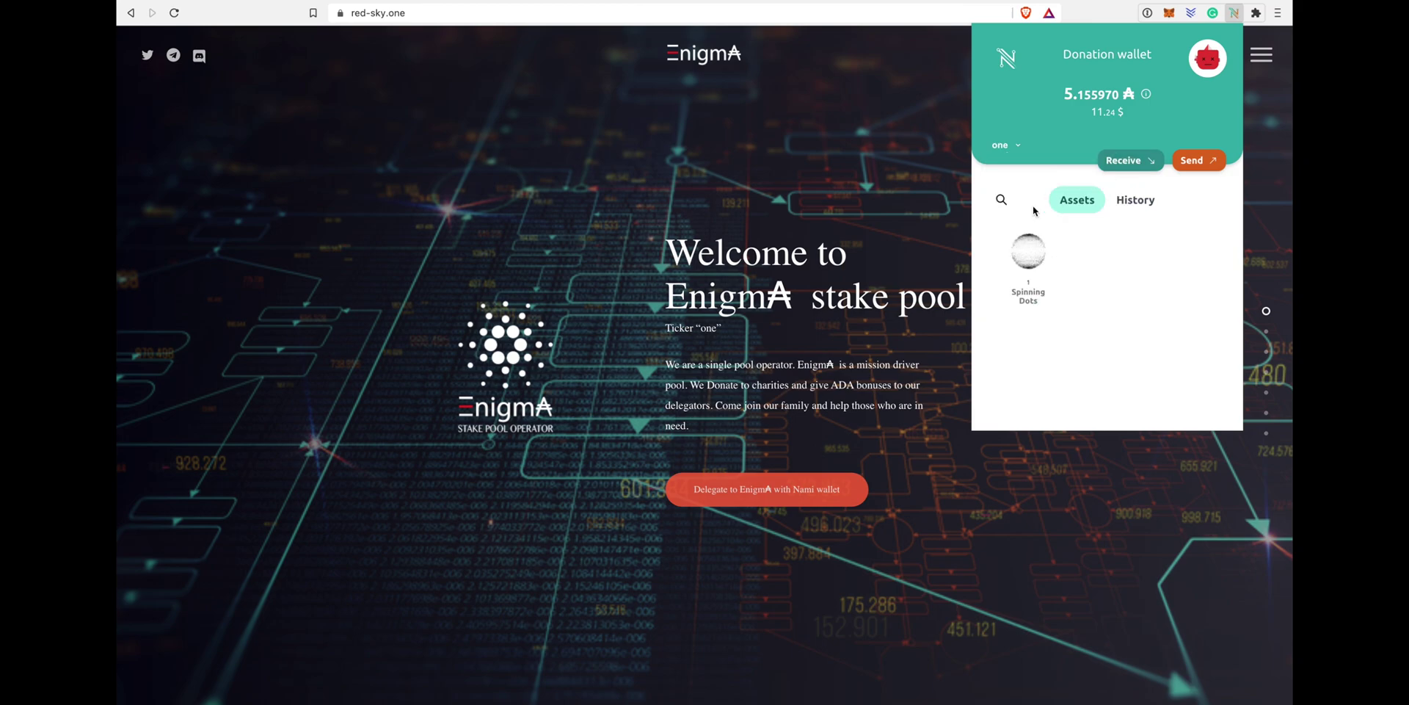
click(1236, 13)
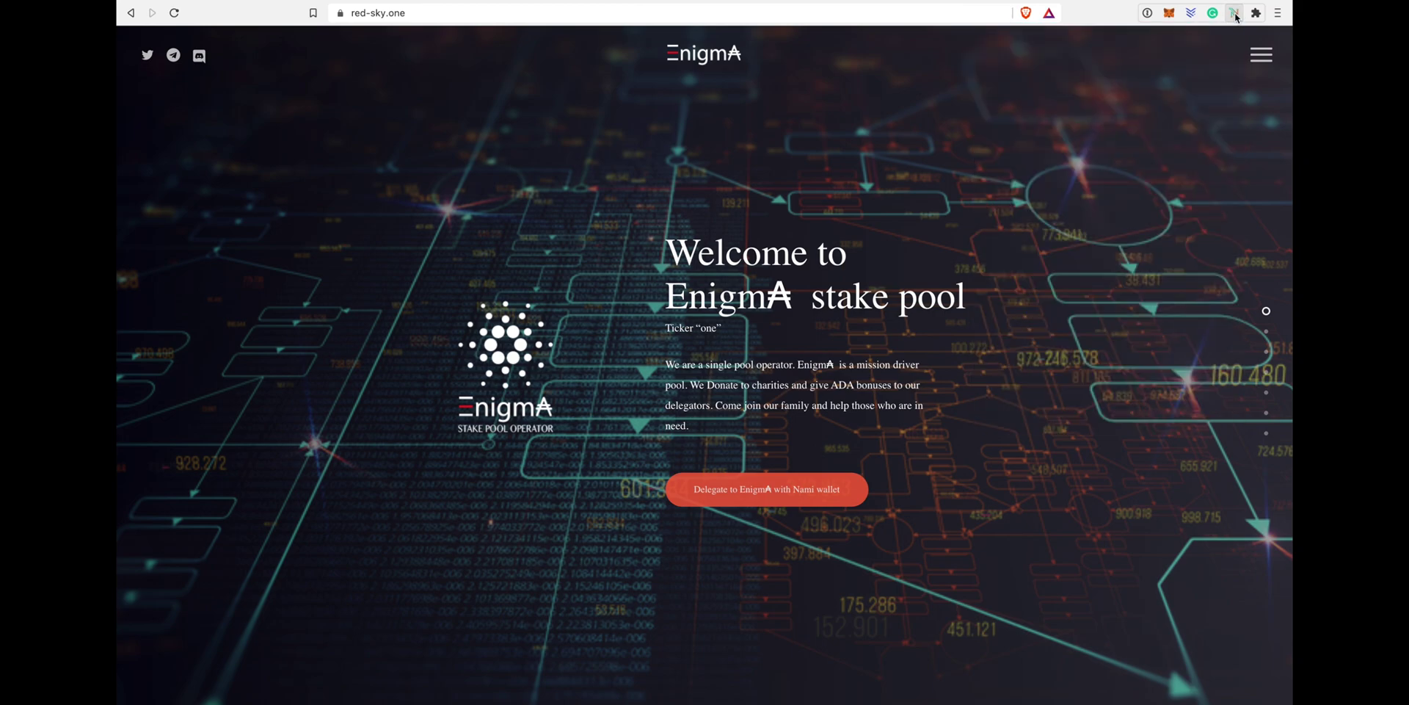